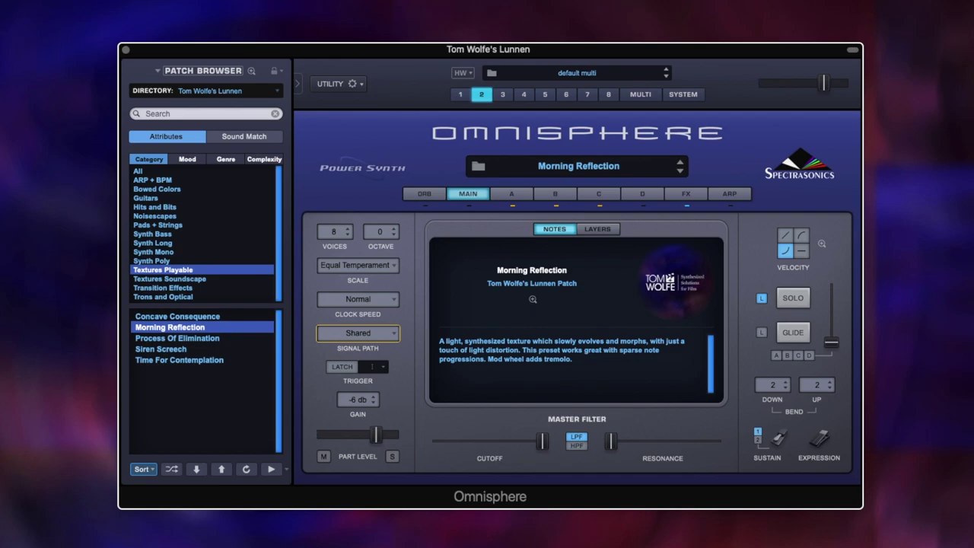
Switch to part 1 and check the signal path options, leaving the patch on Shared.
{"action": "left_click", "coordinate": [460, 95]}
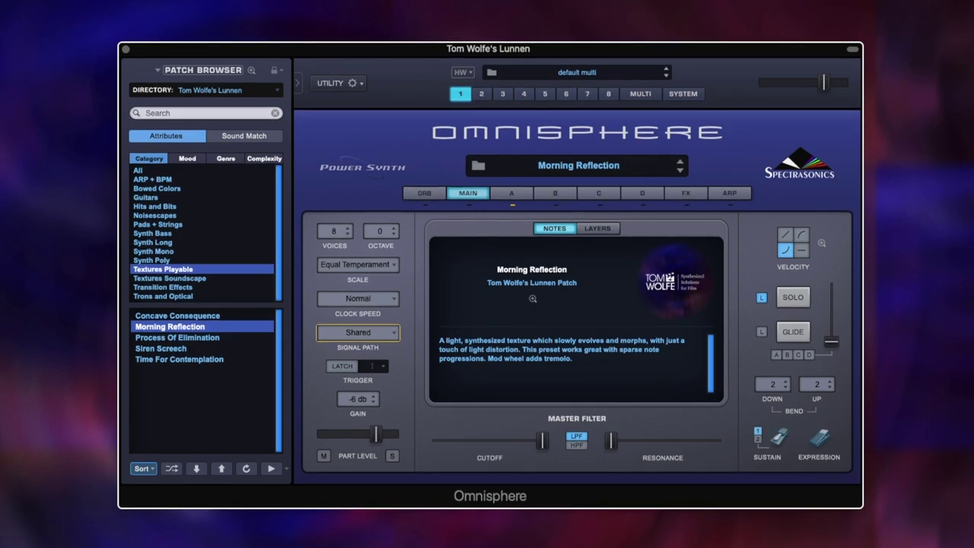
{"action": "left_click", "coordinate": [375, 336]}
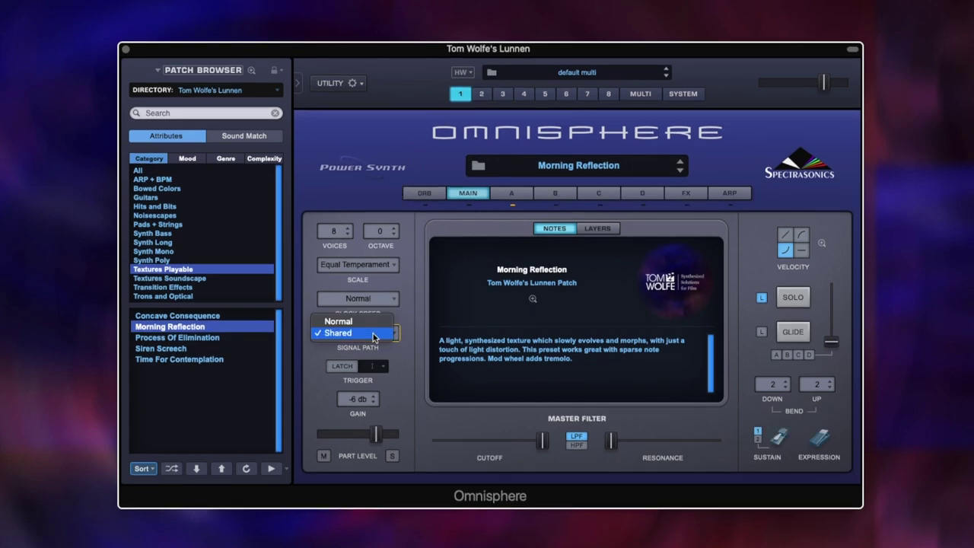
{"action": "left_click", "coordinate": [420, 327]}
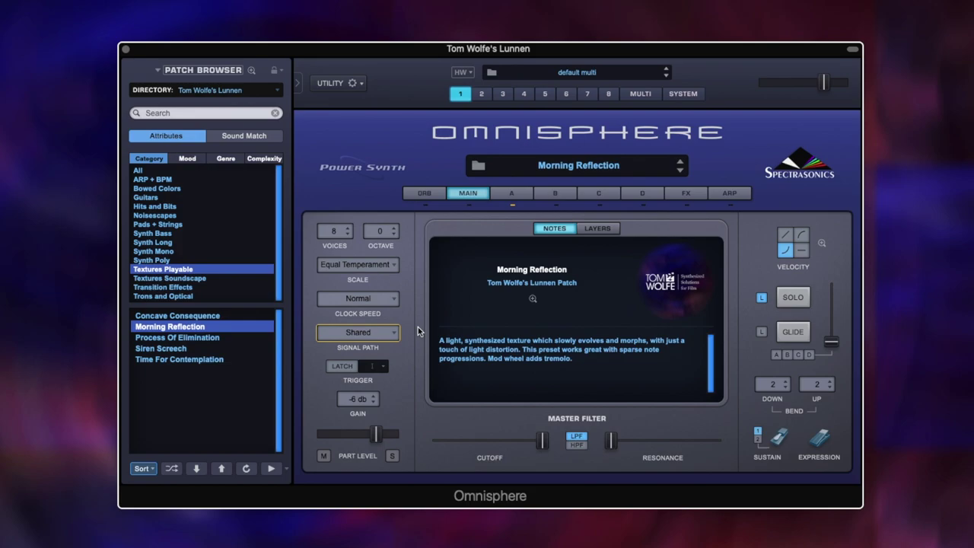
Review the common effects rack and the oscillator pages of layers A, B and C.
{"action": "left_click", "coordinate": [517, 193]}
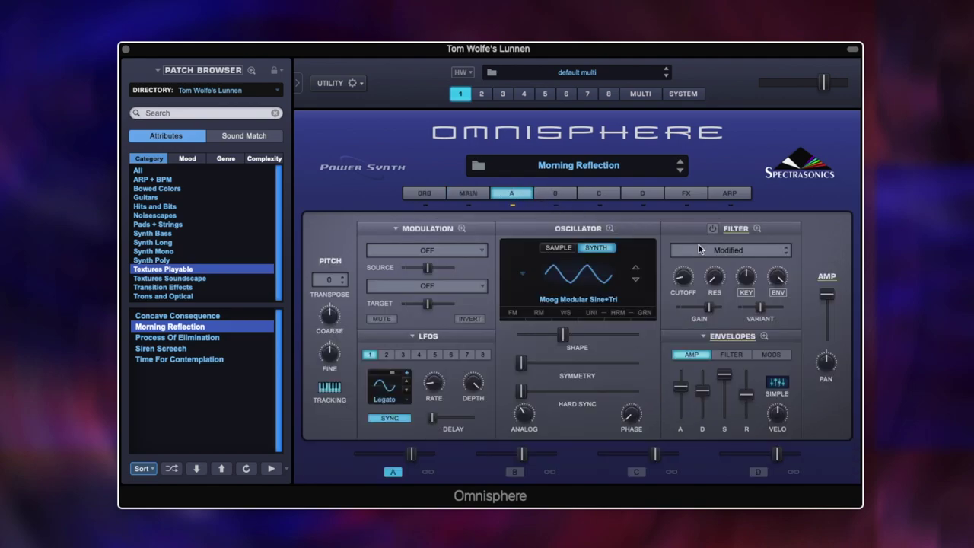
{"action": "left_click", "coordinate": [687, 193]}
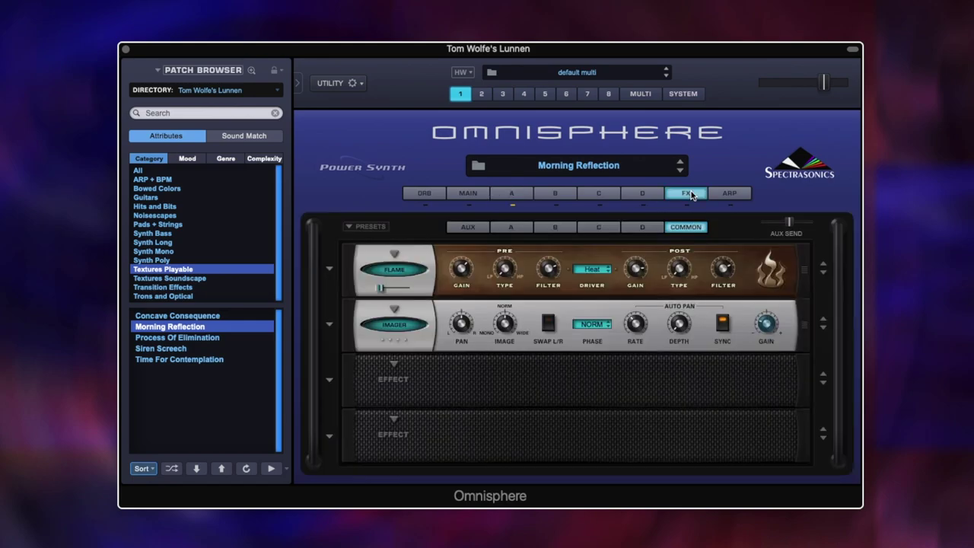
{"action": "left_click", "coordinate": [471, 193]}
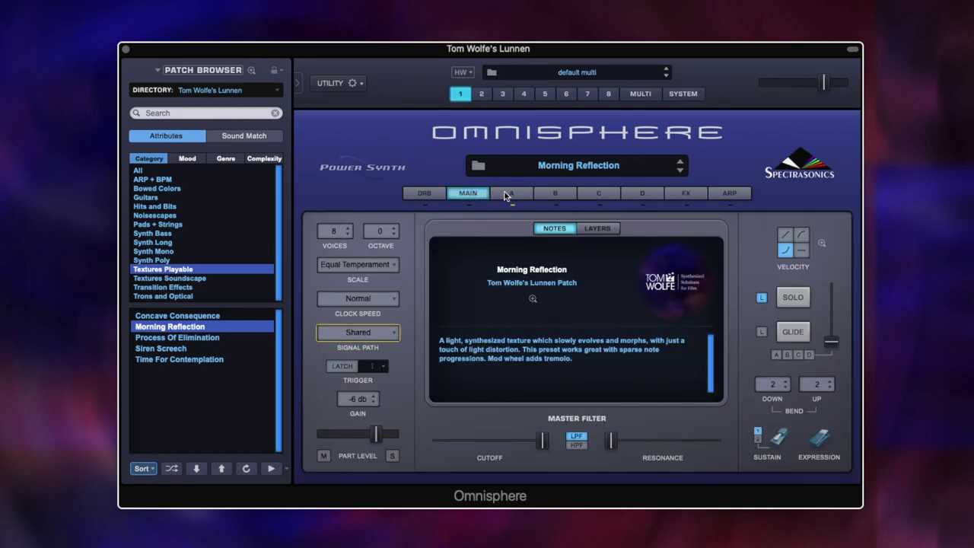
{"action": "left_click", "coordinate": [508, 195]}
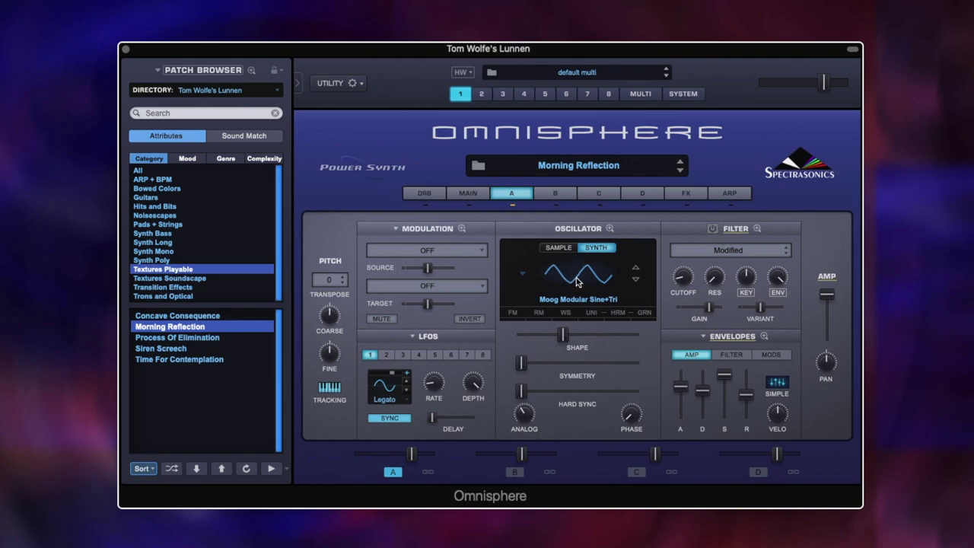
{"action": "left_click", "coordinate": [569, 194]}
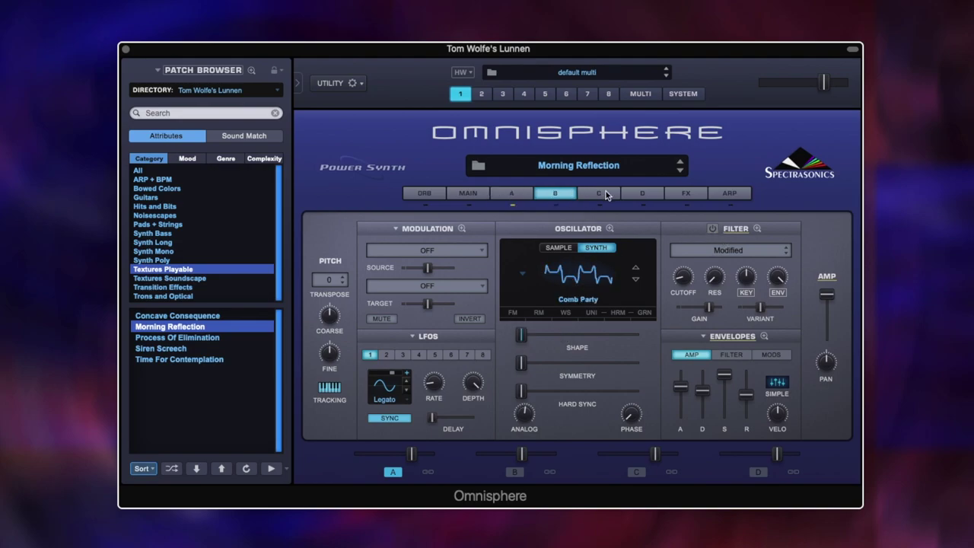
{"action": "left_click", "coordinate": [605, 194]}
{"action": "left_click", "coordinate": [508, 194]}
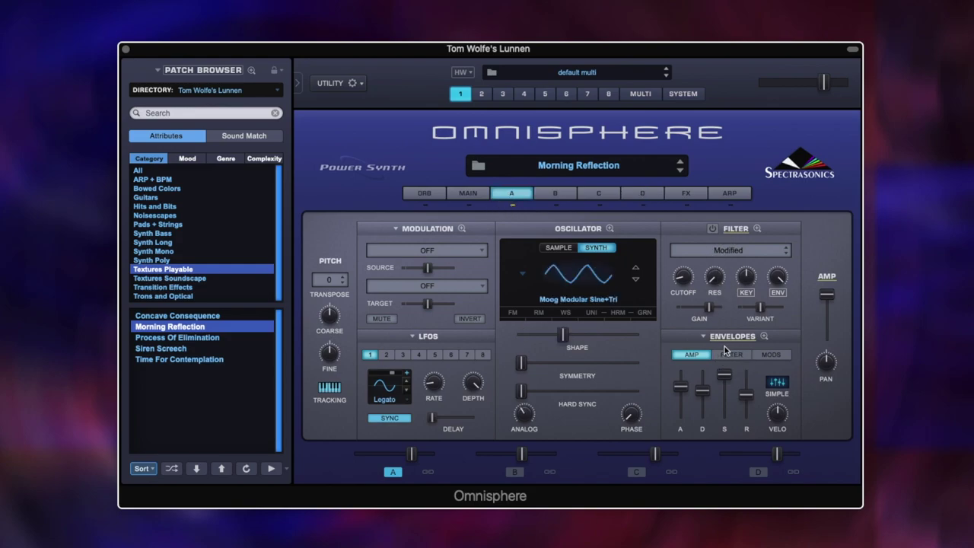
Inspect layer A's effects rack and return to layer A's synth page after glancing at layer B.
{"action": "left_click", "coordinate": [677, 194]}
{"action": "left_click", "coordinate": [519, 228]}
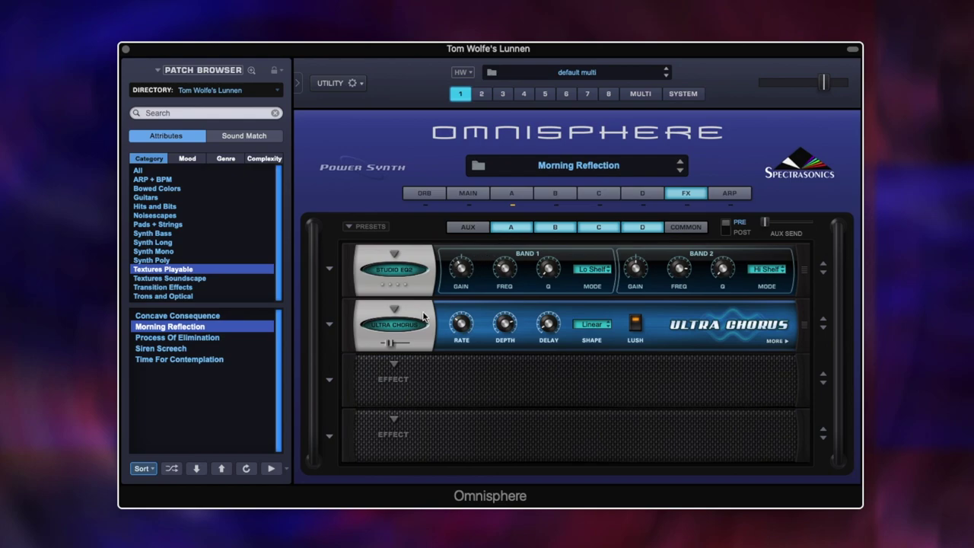
{"action": "left_click", "coordinate": [512, 197]}
{"action": "left_click", "coordinate": [574, 197]}
{"action": "left_click", "coordinate": [519, 196]}
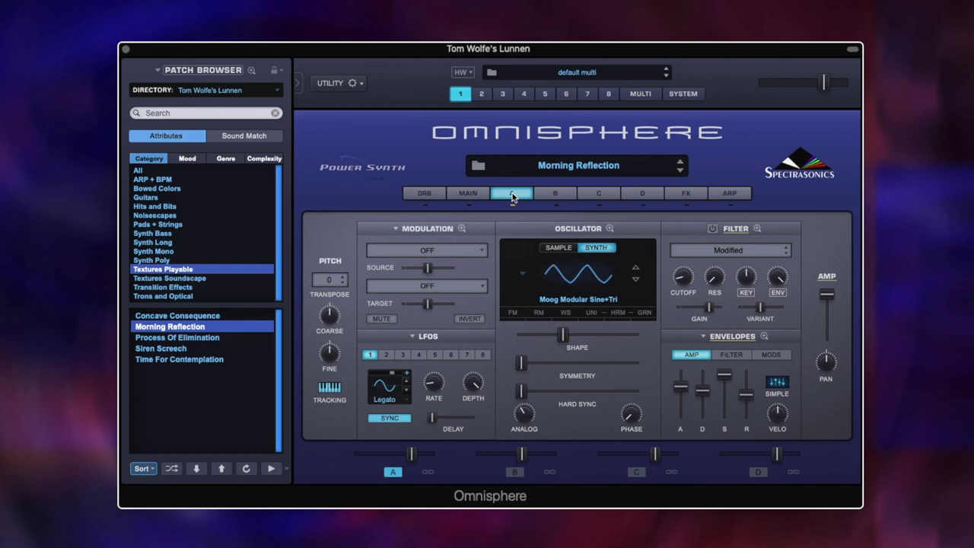
Examine the Triangle + Sine waveform choices for layer A's oscillator and check the amp envelope's attack and release.
{"action": "left_click", "coordinate": [583, 287]}
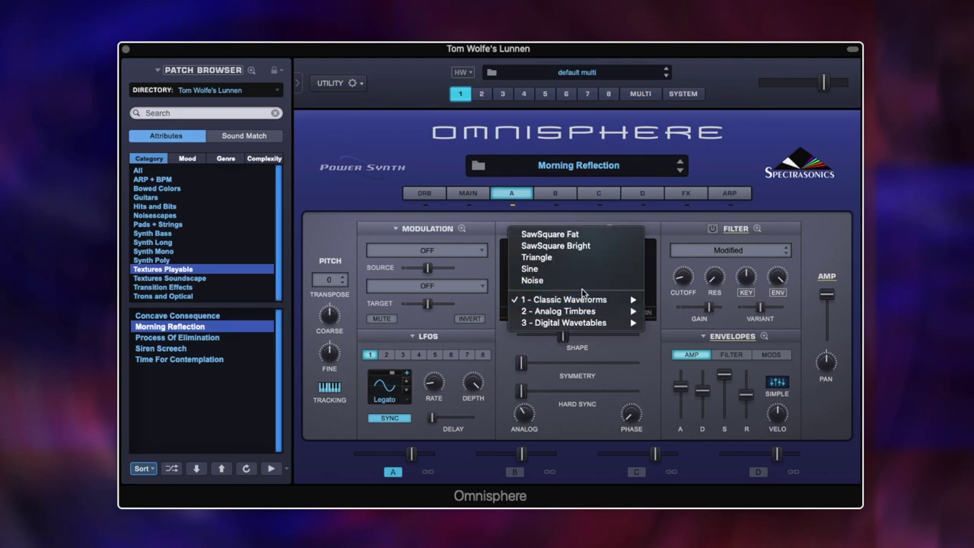
{"action": "mouse_move", "coordinate": [580, 302]}
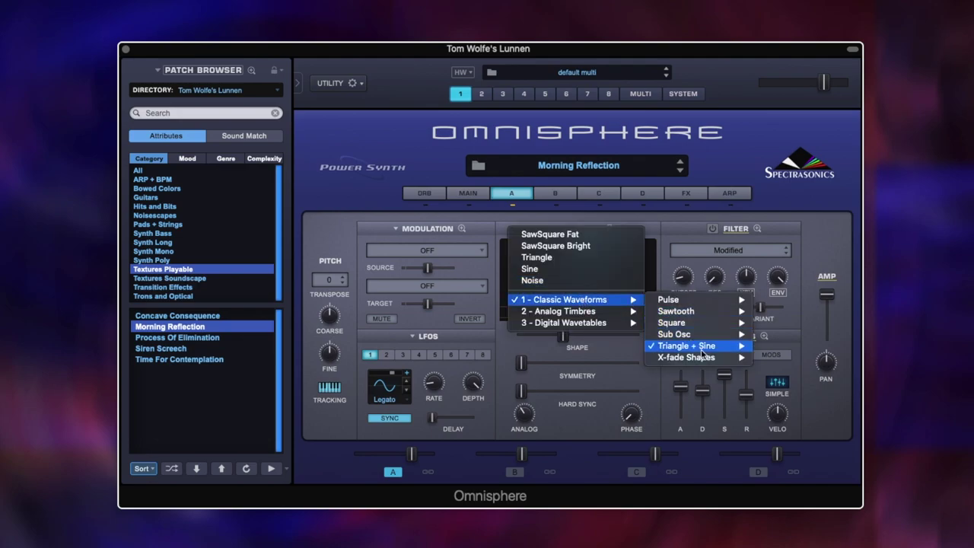
{"action": "mouse_move", "coordinate": [698, 349]}
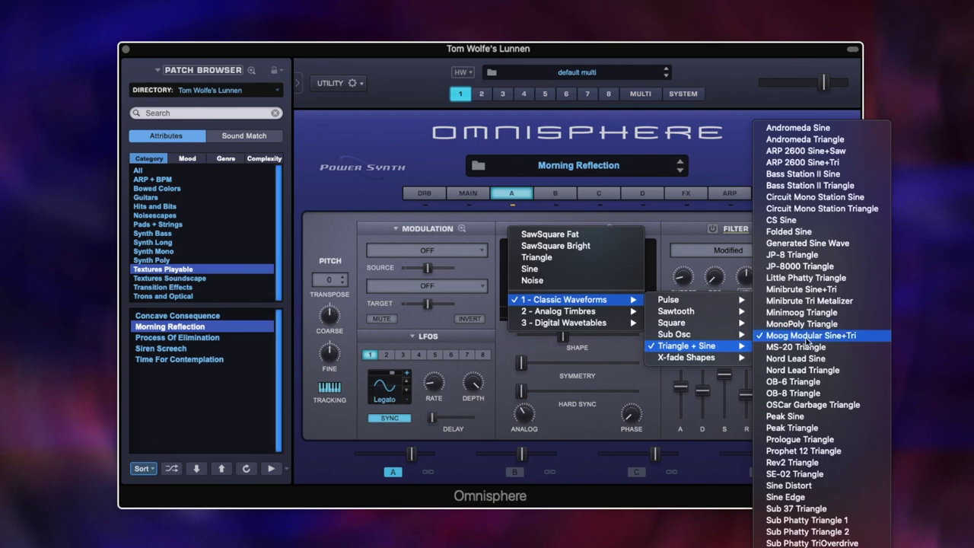
{"action": "left_click", "coordinate": [668, 233]}
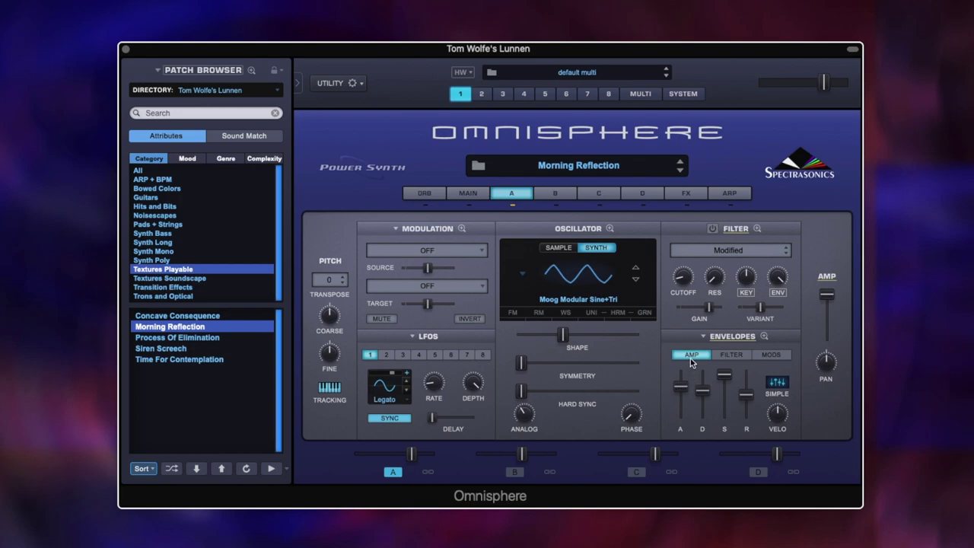
{"action": "left_click_drag", "start_coordinate": [680, 391], "coordinate": [682, 392]}
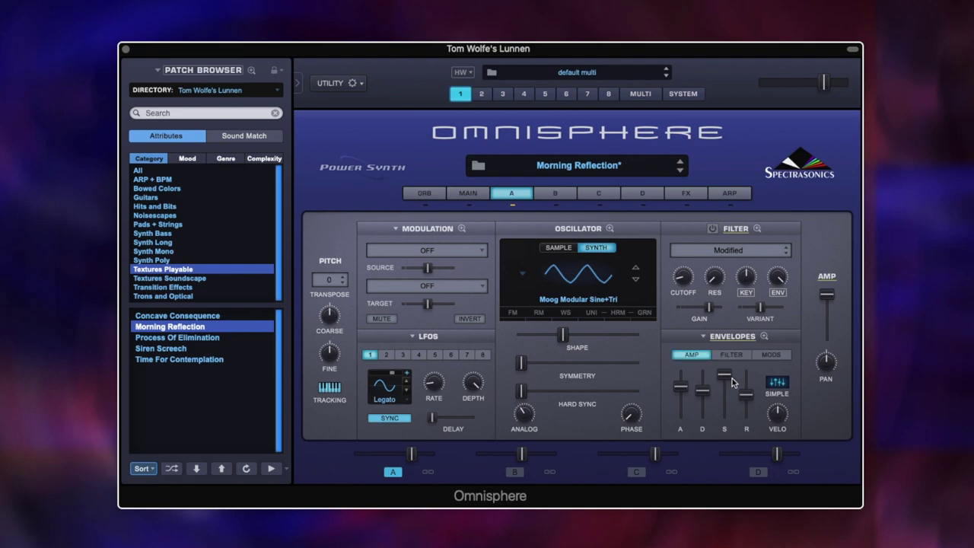
{"action": "mouse_move", "coordinate": [747, 397]}
Compare layer A's oscillator shape at its minimum and at about a third of its range.
{"action": "left_click_drag", "start_coordinate": [564, 340], "coordinate": [456, 336]}
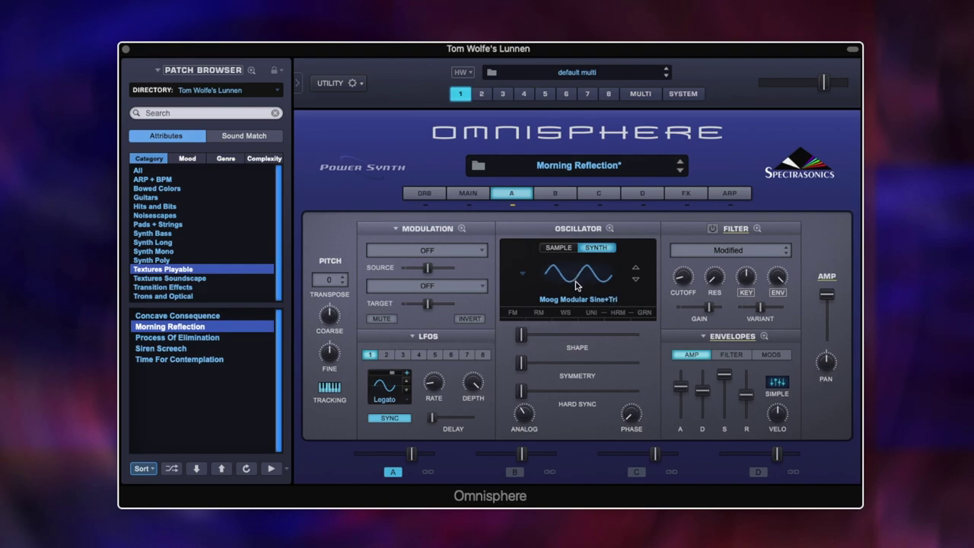
{"action": "left_click_drag", "start_coordinate": [522, 335], "coordinate": [564, 340]}
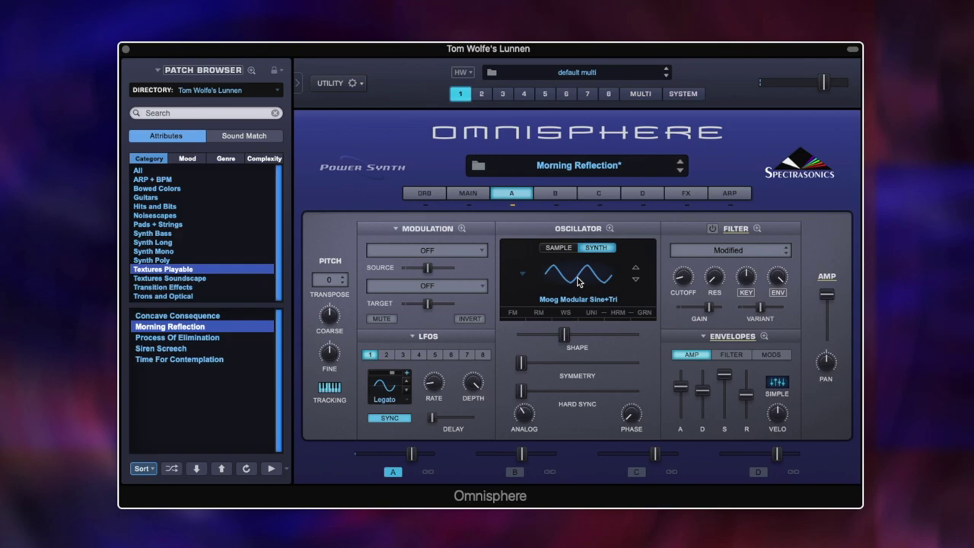
Enable Unison on layer A's oscillator and check its detune, analog, drift and depth settings.
{"action": "left_click", "coordinate": [592, 312]}
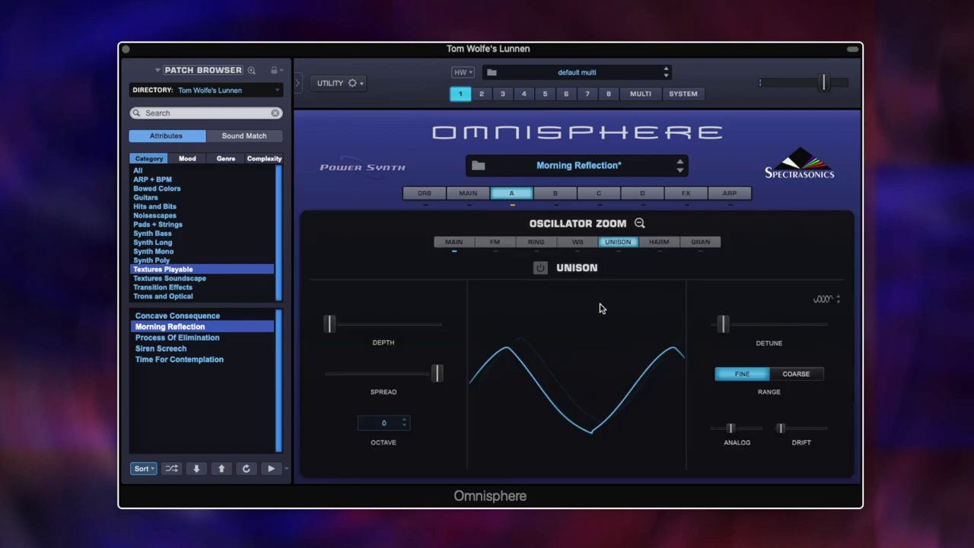
{"action": "left_click", "coordinate": [724, 325]}
{"action": "left_click", "coordinate": [731, 430]}
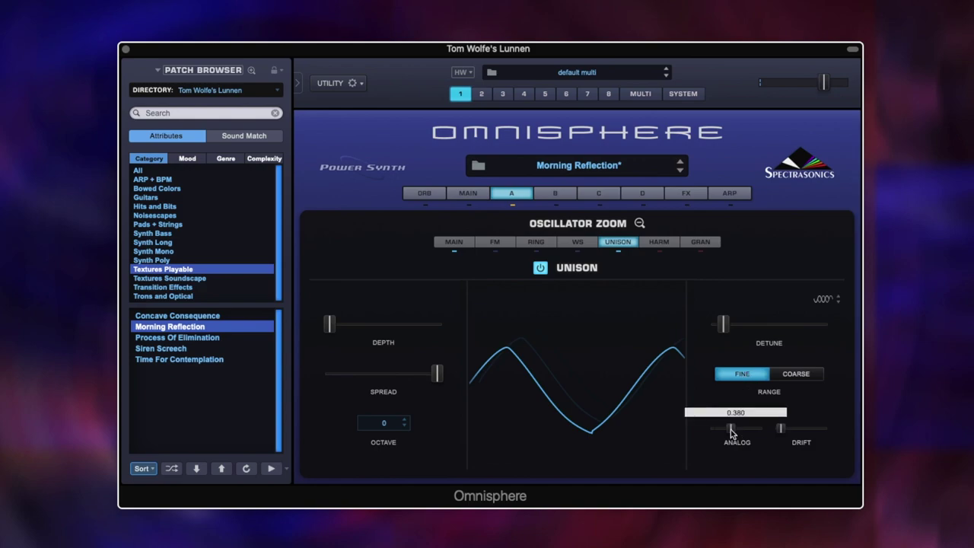
{"action": "left_click", "coordinate": [781, 430]}
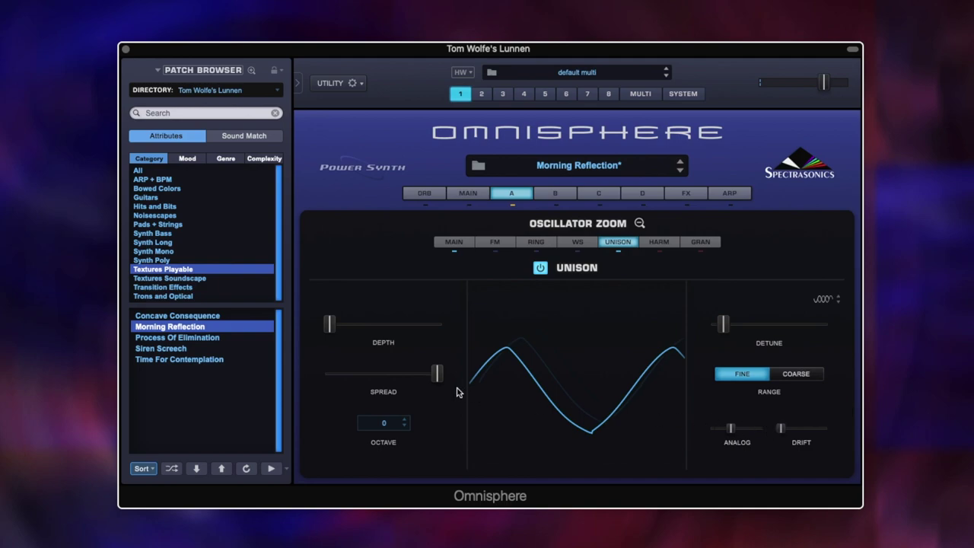
{"action": "left_click", "coordinate": [327, 325]}
{"action": "left_click", "coordinate": [328, 325]}
Compare layer A with Unison off and on, leave it enabled and return to the synth page.
{"action": "left_click", "coordinate": [540, 271]}
{"action": "left_click", "coordinate": [540, 270]}
{"action": "left_click", "coordinate": [641, 223]}
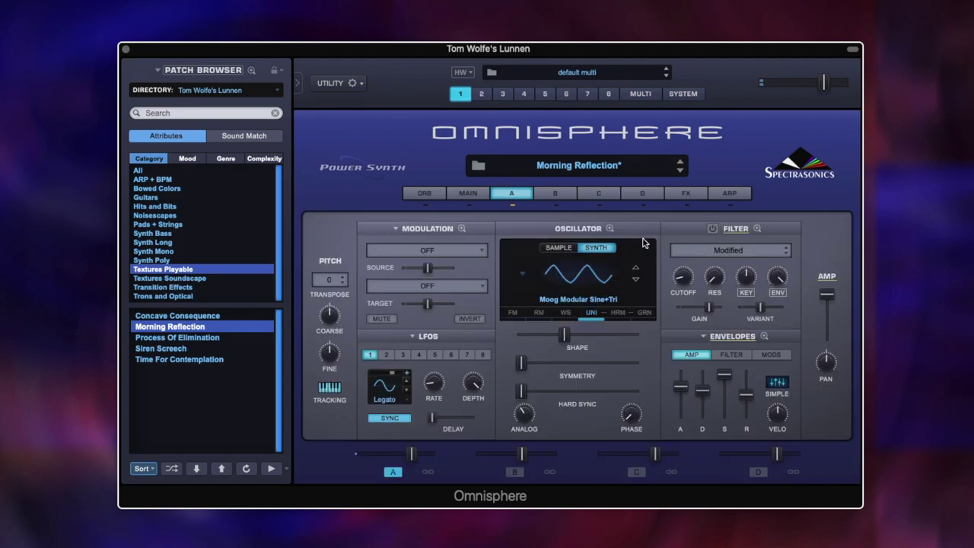
Enable layer A's filter and open its detailed view.
{"action": "left_click", "coordinate": [712, 230]}
{"action": "left_click", "coordinate": [740, 248]}
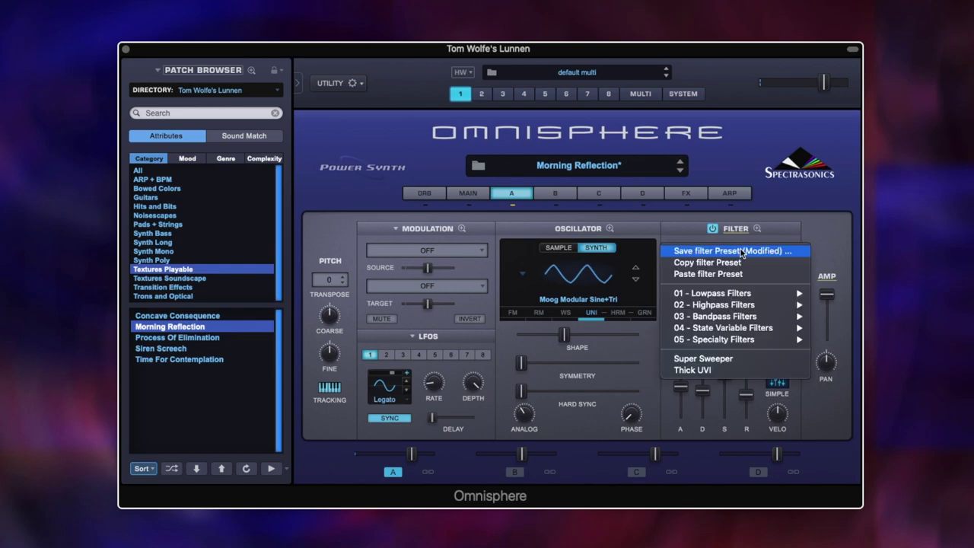
{"action": "left_click", "coordinate": [689, 234]}
{"action": "left_click", "coordinate": [756, 230]}
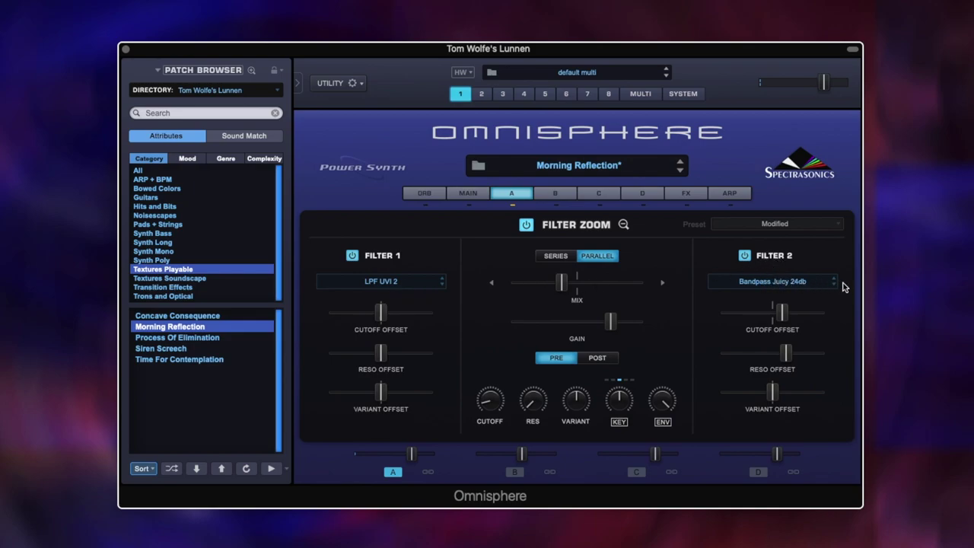
Compare the LPF UVI 2 filter alone with the whole filter section bypassed, and re-enable everything including filter 2.
{"action": "mouse_move", "coordinate": [564, 284]}
{"action": "left_click", "coordinate": [744, 255]}
{"action": "left_click", "coordinate": [526, 225]}
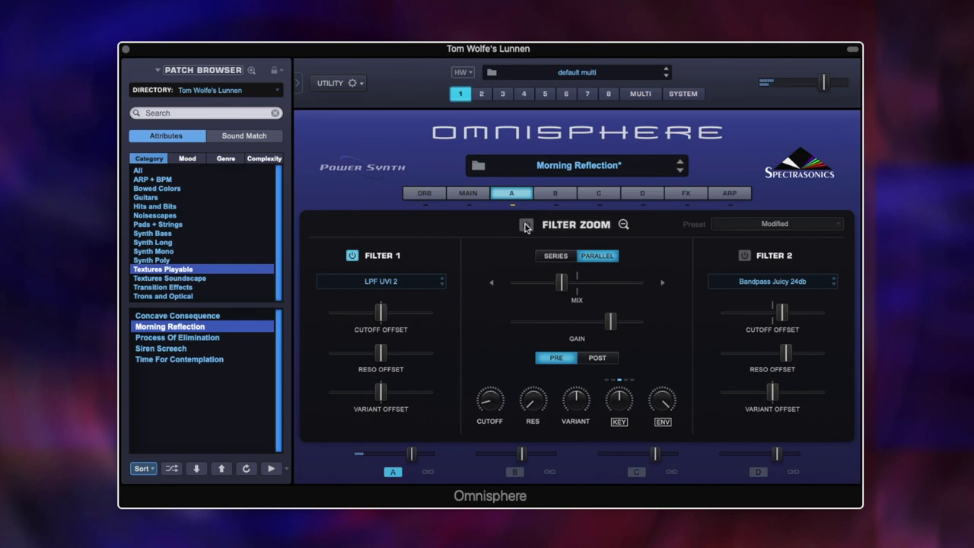
{"action": "left_click", "coordinate": [525, 226]}
{"action": "left_click", "coordinate": [743, 256]}
Audition layer A with filter 1 off and with filter 2 off, re-enable both, and check the cutoff and envelope amounts.
{"action": "left_click", "coordinate": [352, 255]}
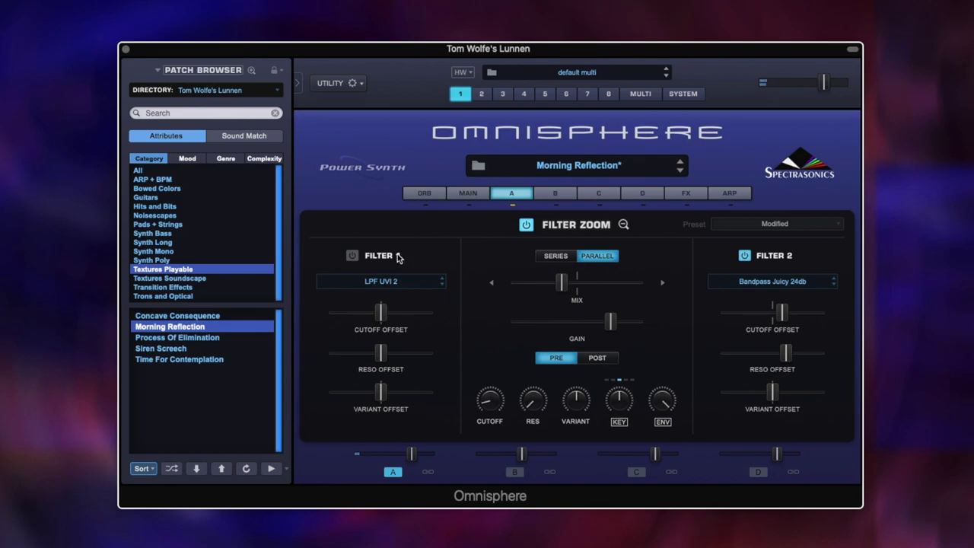
{"action": "left_click", "coordinate": [353, 256]}
{"action": "left_click", "coordinate": [744, 255]}
{"action": "left_click", "coordinate": [744, 256]}
{"action": "mouse_move", "coordinate": [495, 401]}
{"action": "mouse_move", "coordinate": [656, 401]}
{"action": "left_click", "coordinate": [624, 225]}
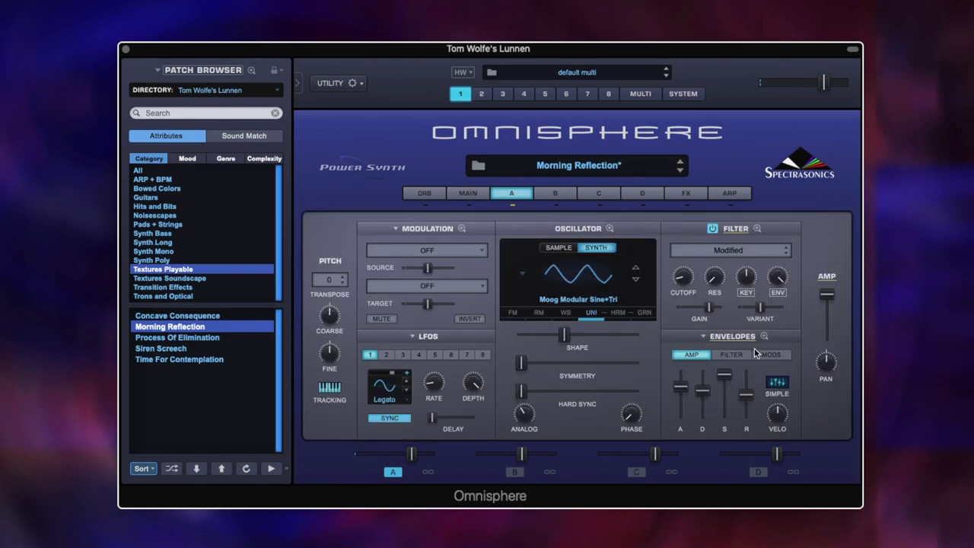
Check the filter envelope's attack, decay and release settings on layer A.
{"action": "left_click", "coordinate": [729, 355]}
{"action": "mouse_move", "coordinate": [685, 383]}
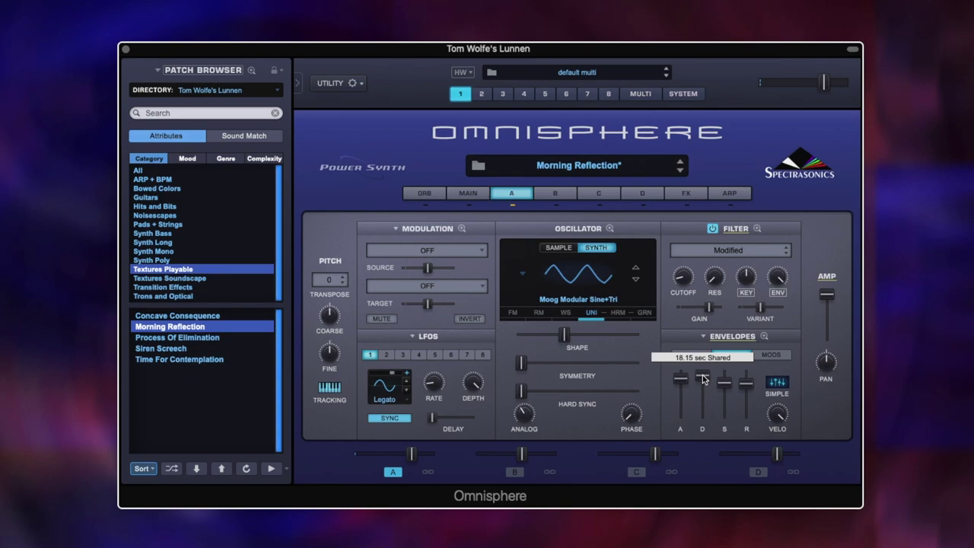
{"action": "mouse_move", "coordinate": [749, 386]}
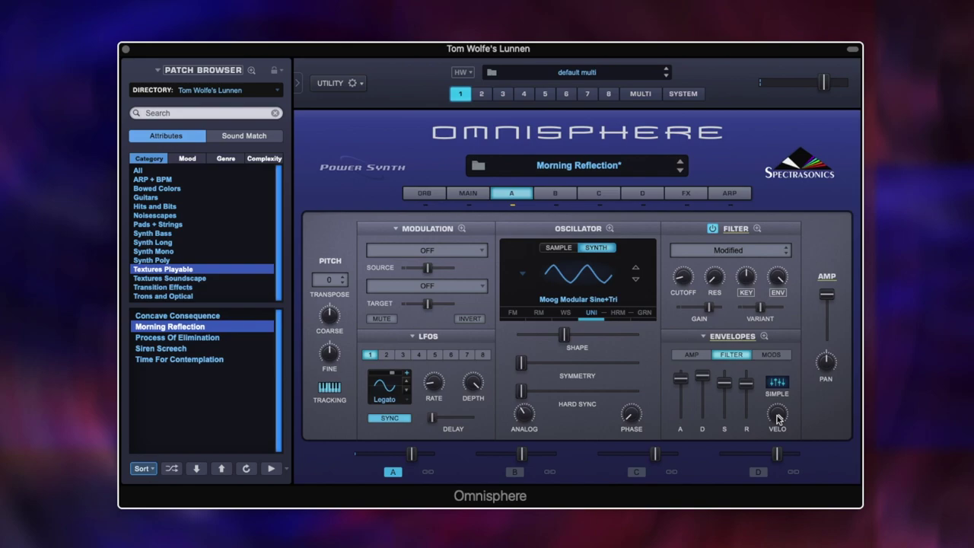
Examine the Overtones digital wavetables available for layer B's oscillator, keeping Comb Party selected.
{"action": "left_click", "coordinate": [552, 197]}
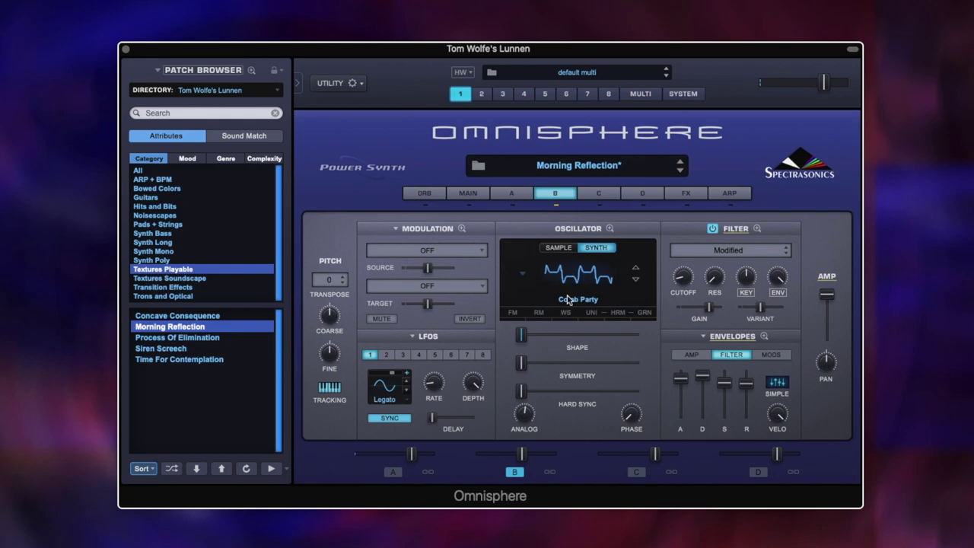
{"action": "left_click", "coordinate": [588, 274]}
{"action": "mouse_move", "coordinate": [601, 300]}
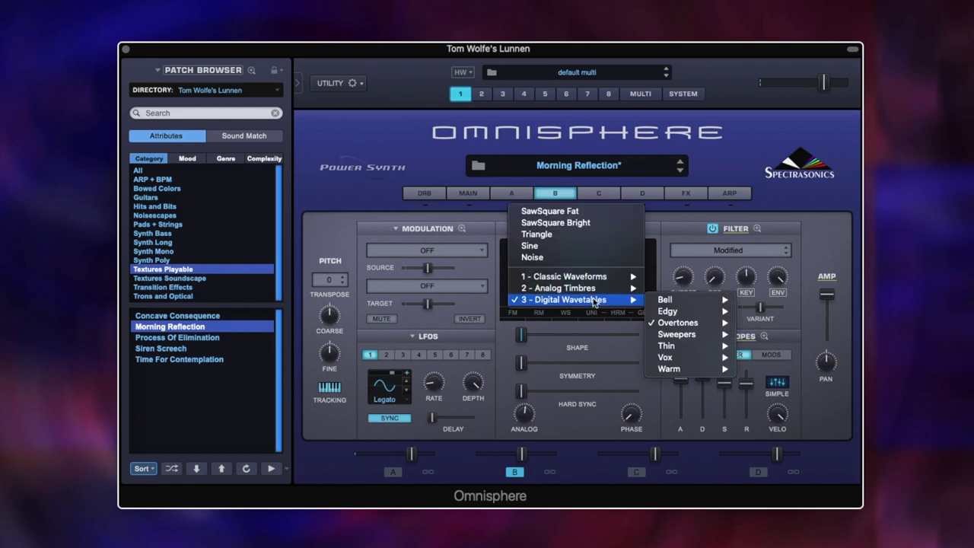
{"action": "mouse_move", "coordinate": [679, 324]}
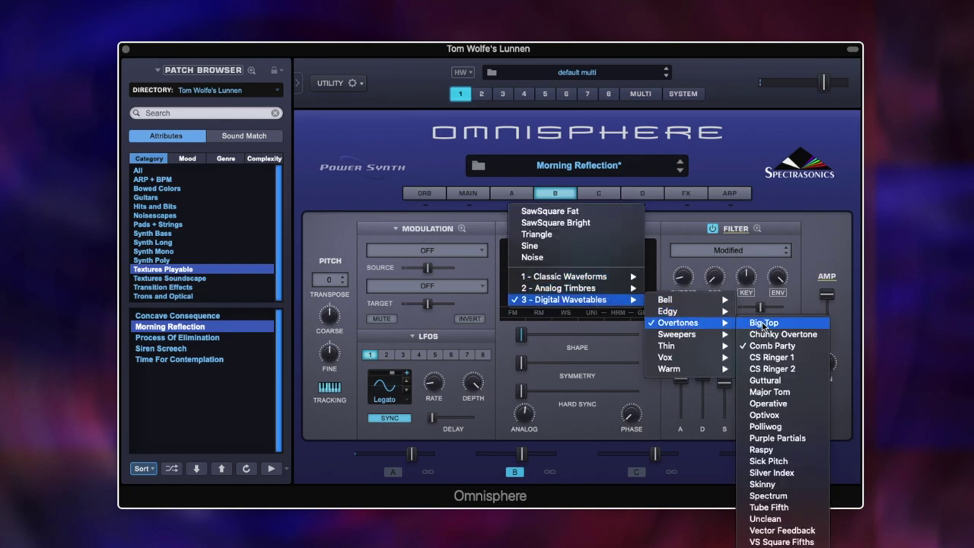
{"action": "left_click", "coordinate": [825, 255]}
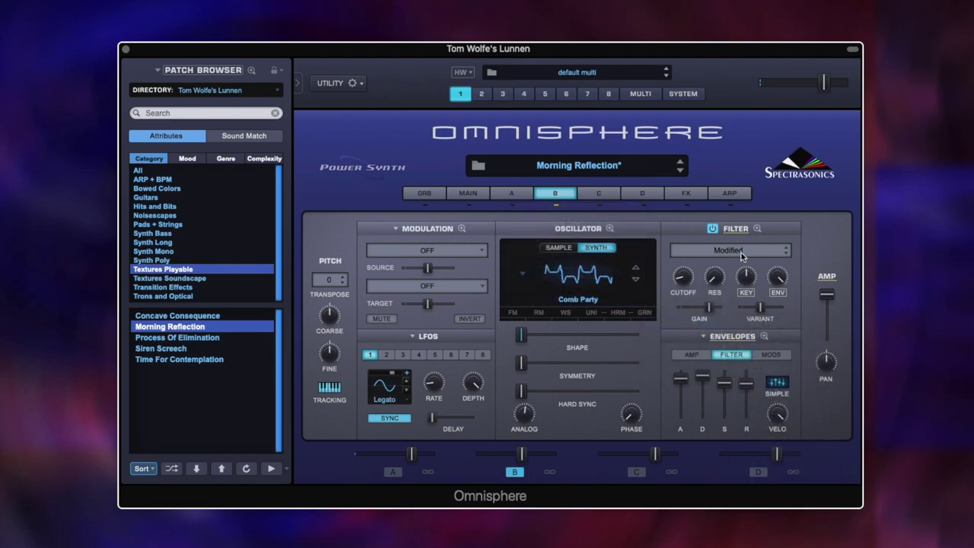
Compare layer B with its filter on and off, leaving the filter off.
{"action": "left_click", "coordinate": [713, 229]}
{"action": "left_click", "coordinate": [713, 229]}
Show the LFO1 modulation assigned to layer B's oscillator shape.
{"action": "right_click", "coordinate": [523, 338]}
{"action": "mouse_move", "coordinate": [561, 369]}
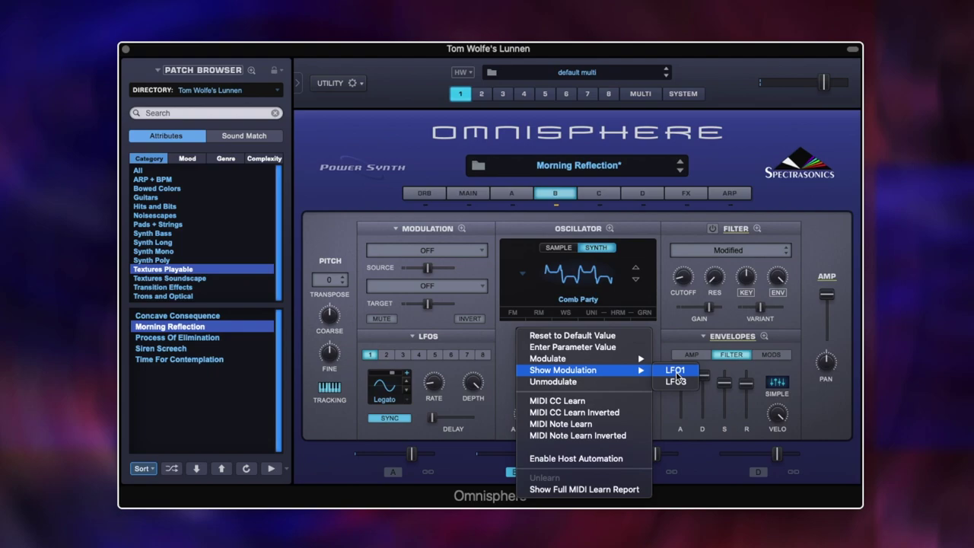
{"action": "left_click", "coordinate": [674, 370]}
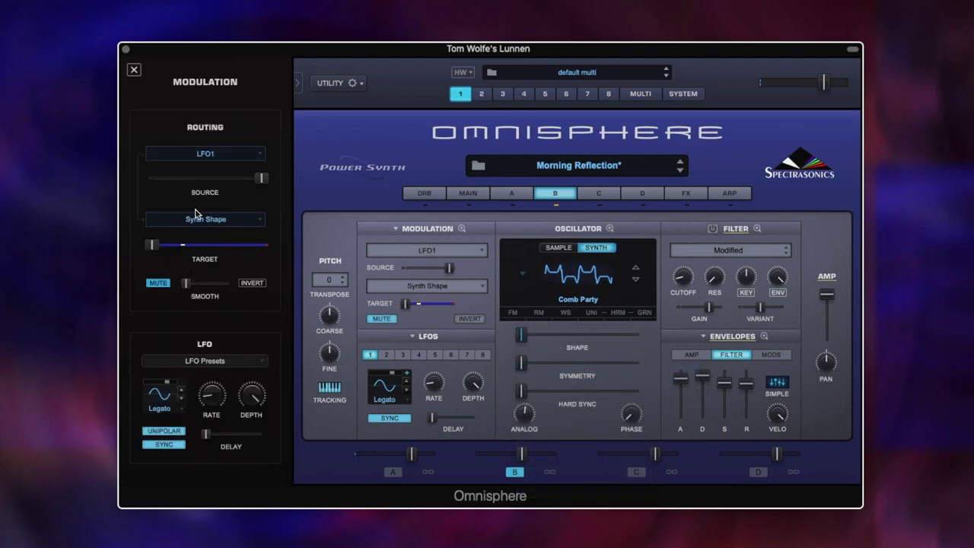
Unmute the LFO1 modulation of layer B's Synth Shape and check the LFO's rate.
{"action": "left_click", "coordinate": [160, 283]}
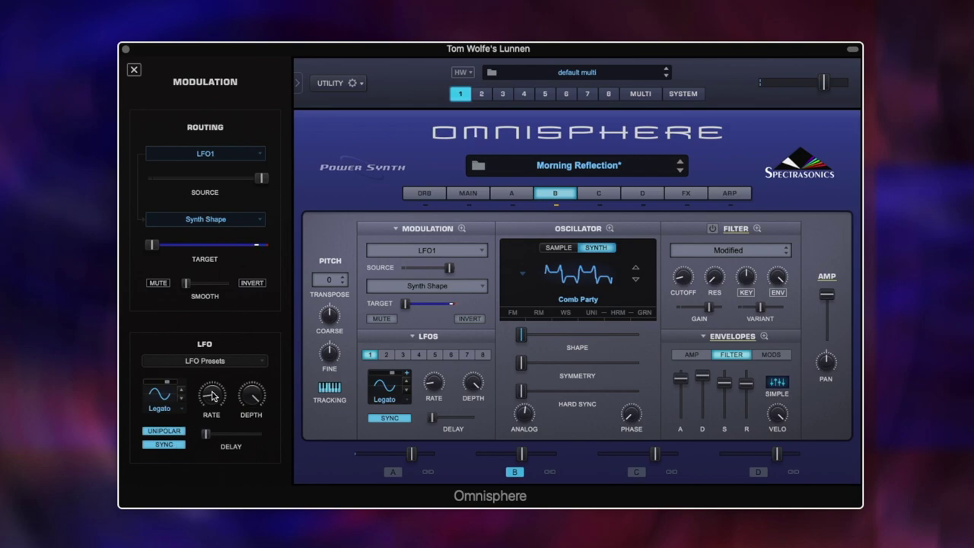
{"action": "mouse_move", "coordinate": [213, 394]}
Show the LFO3 modulation assigned to layer B's oscillator shape, check its waveform and unmute it.
{"action": "right_click", "coordinate": [522, 333]}
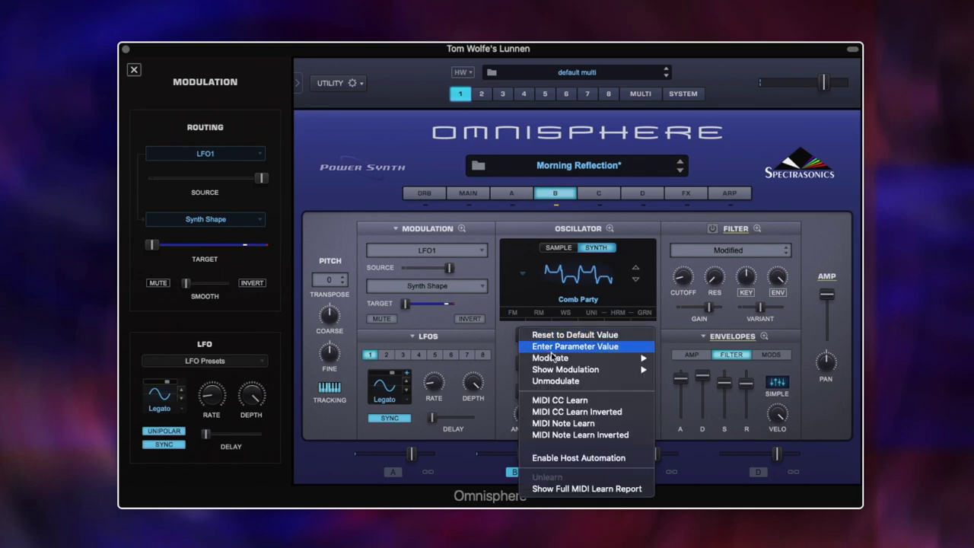
{"action": "mouse_move", "coordinate": [593, 369]}
{"action": "left_click", "coordinate": [674, 378]}
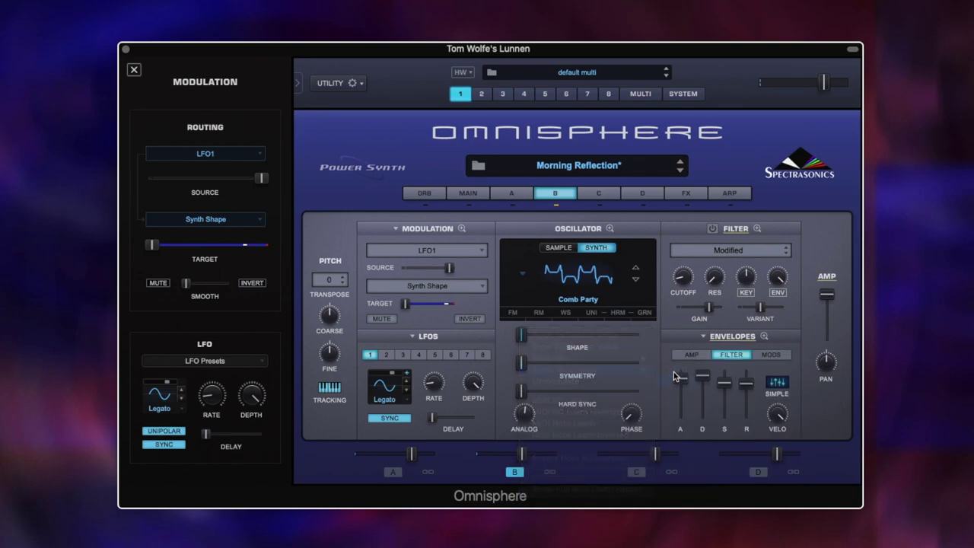
{"action": "left_click", "coordinate": [160, 399]}
{"action": "left_click", "coordinate": [149, 401]}
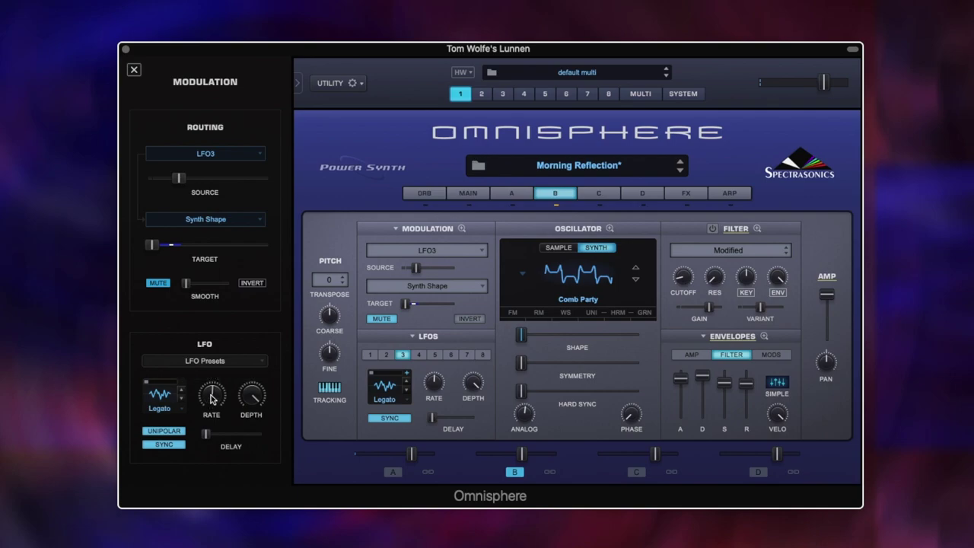
{"action": "left_click", "coordinate": [158, 282]}
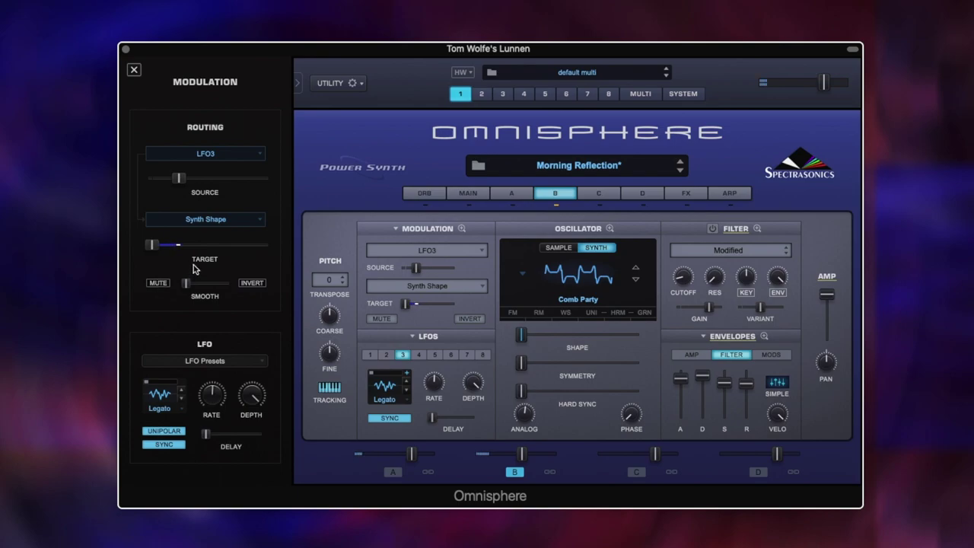
With LFO1 muted in the mod matrix, compare layer B with LFO3's shape modulation muted and active, leaving both LFOs unmuted.
{"action": "left_click", "coordinate": [461, 228]}
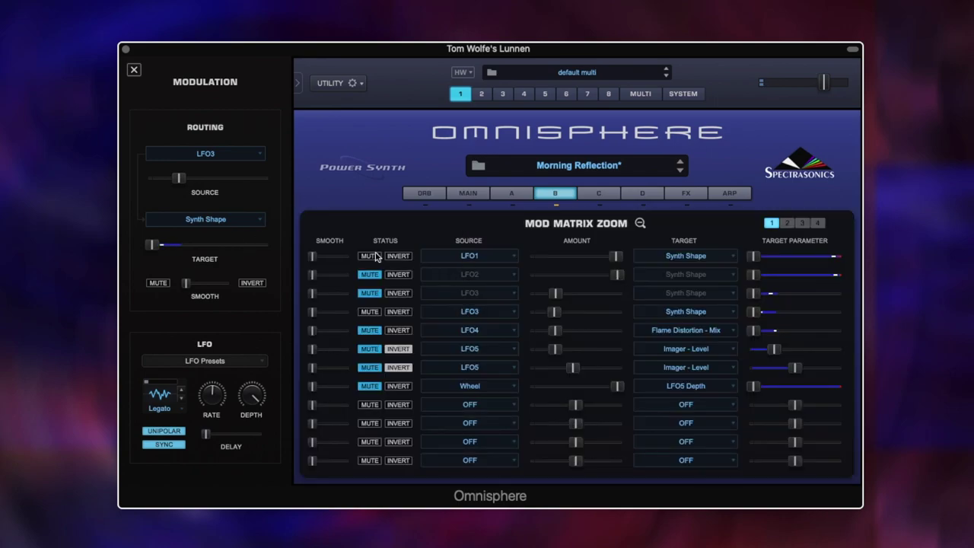
{"action": "left_click", "coordinate": [641, 223]}
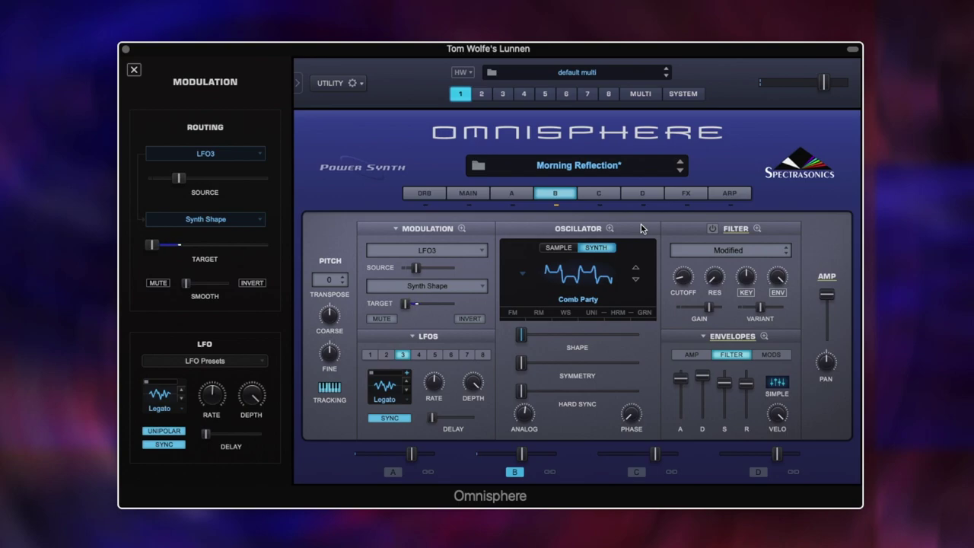
{"action": "left_click", "coordinate": [161, 284]}
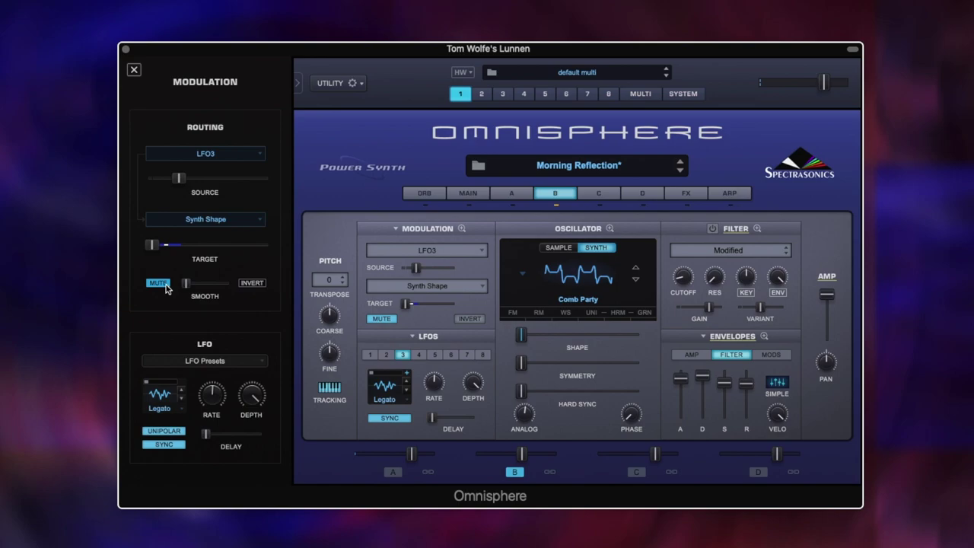
{"action": "left_click", "coordinate": [166, 286]}
{"action": "left_click", "coordinate": [461, 228]}
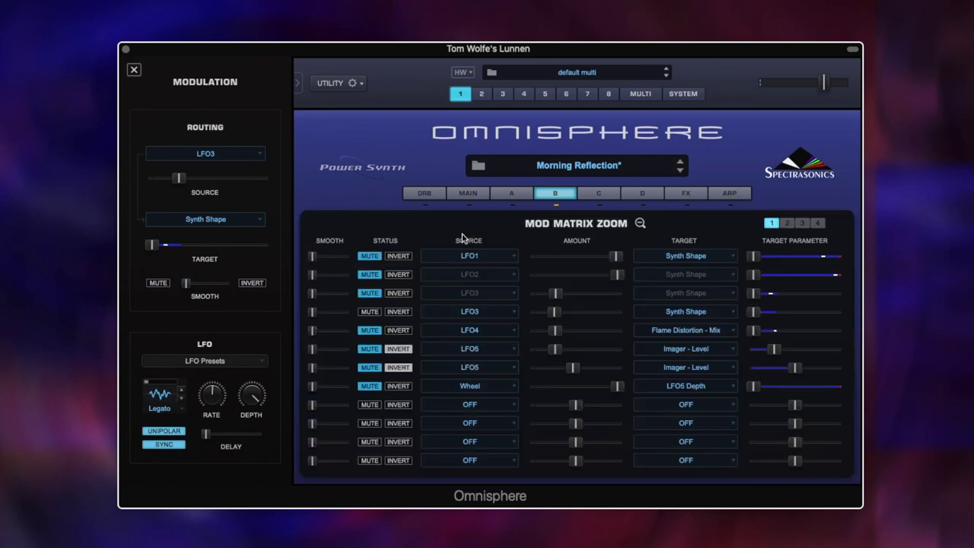
{"action": "left_click", "coordinate": [370, 257]}
{"action": "left_click", "coordinate": [639, 223]}
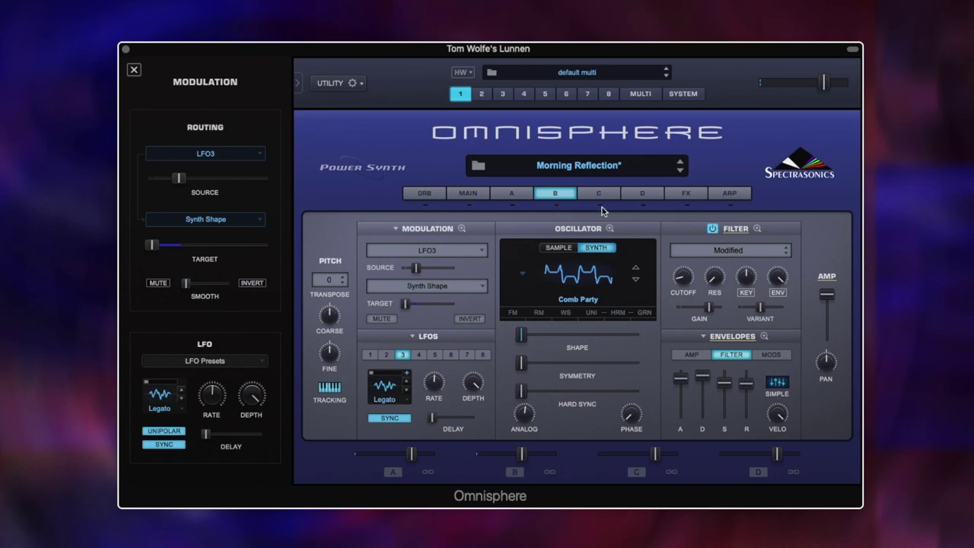
Switch to layer C and turn its filter off.
{"action": "left_click", "coordinate": [601, 195]}
{"action": "left_click", "coordinate": [712, 229]}
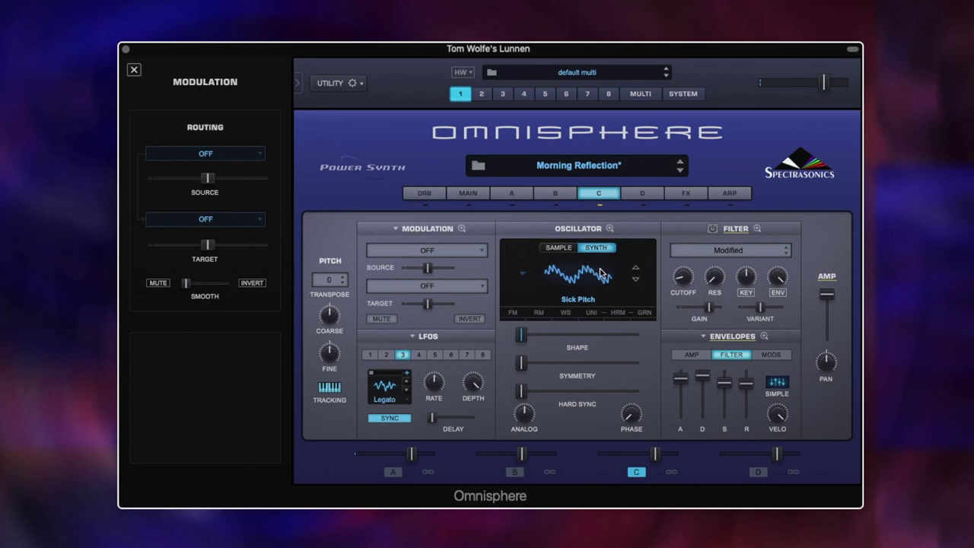
Examine the Overtones digital wavetables available for layer C's oscillator, keeping Sick Pitch selected.
{"action": "left_click", "coordinate": [601, 275]}
{"action": "left_click", "coordinate": [590, 294]}
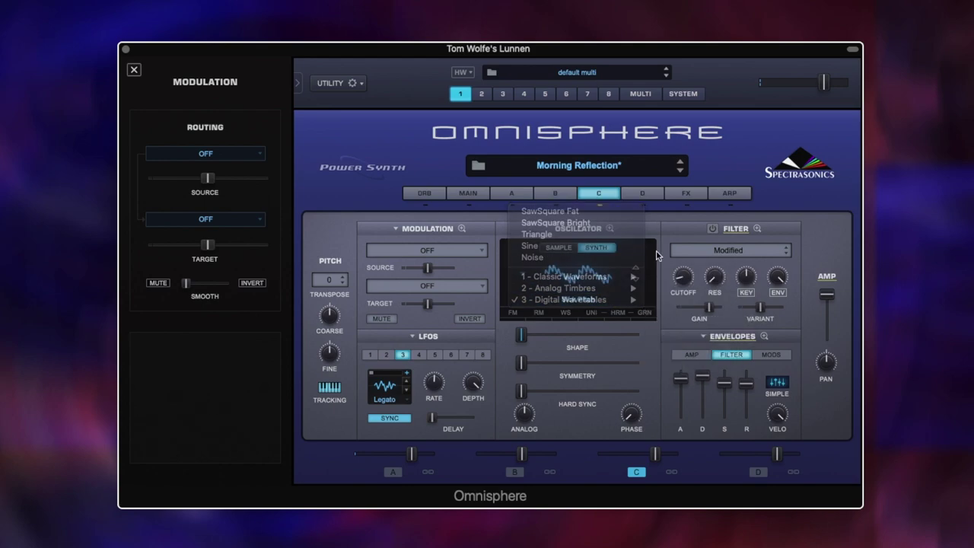
{"action": "left_click", "coordinate": [590, 294]}
{"action": "mouse_move", "coordinate": [587, 300]}
{"action": "mouse_move", "coordinate": [672, 327]}
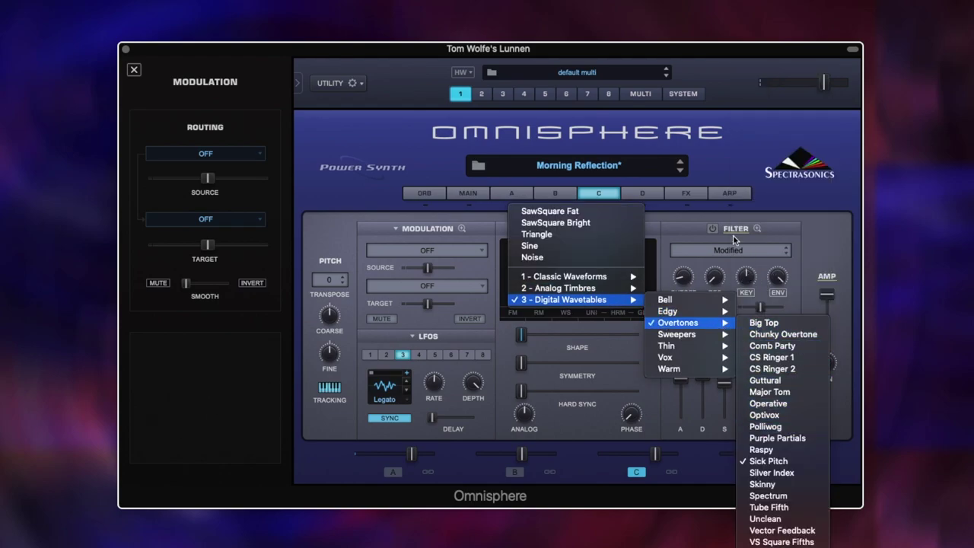
{"action": "left_click", "coordinate": [682, 218]}
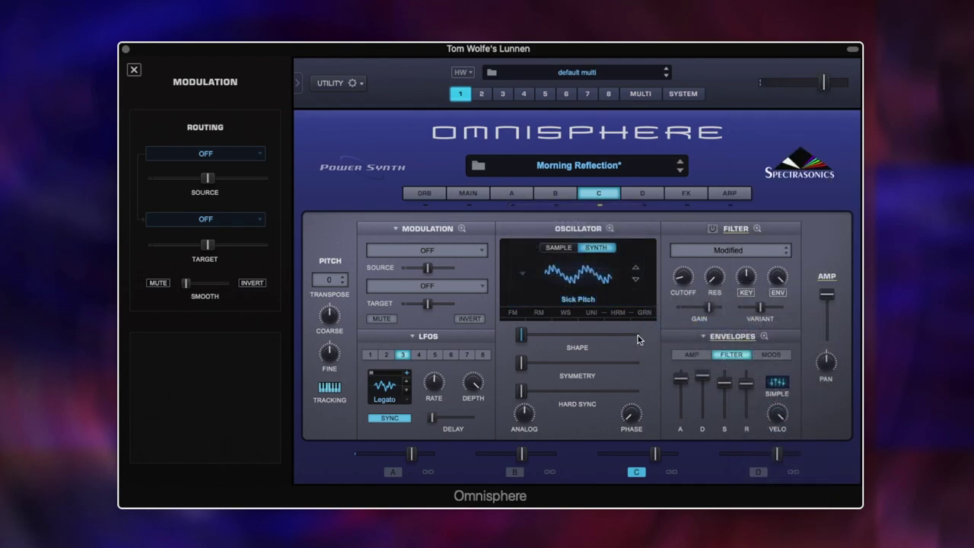
Show the LFO3 modulation assigned to layer C's oscillator shape and unmute it.
{"action": "right_click", "coordinate": [521, 339]}
{"action": "mouse_move", "coordinate": [594, 372]}
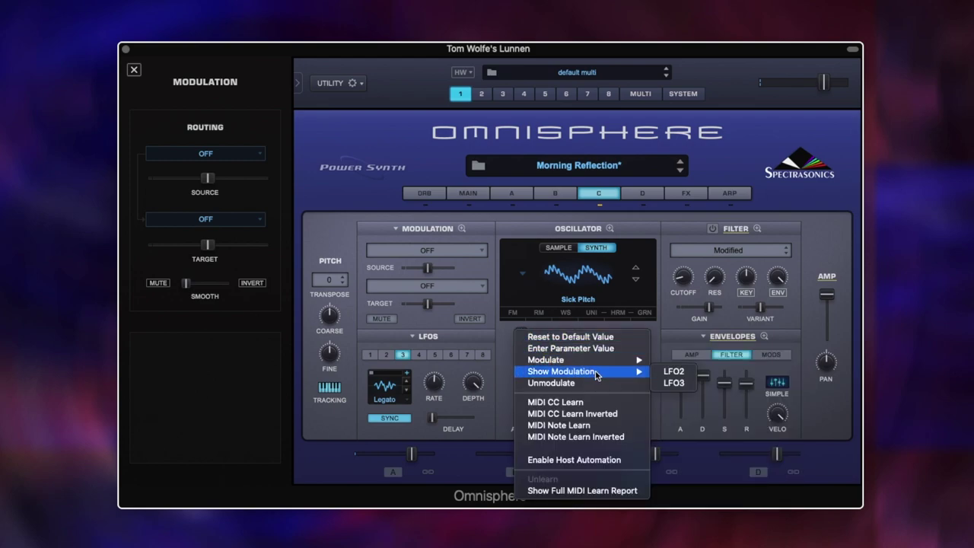
{"action": "left_click", "coordinate": [674, 383]}
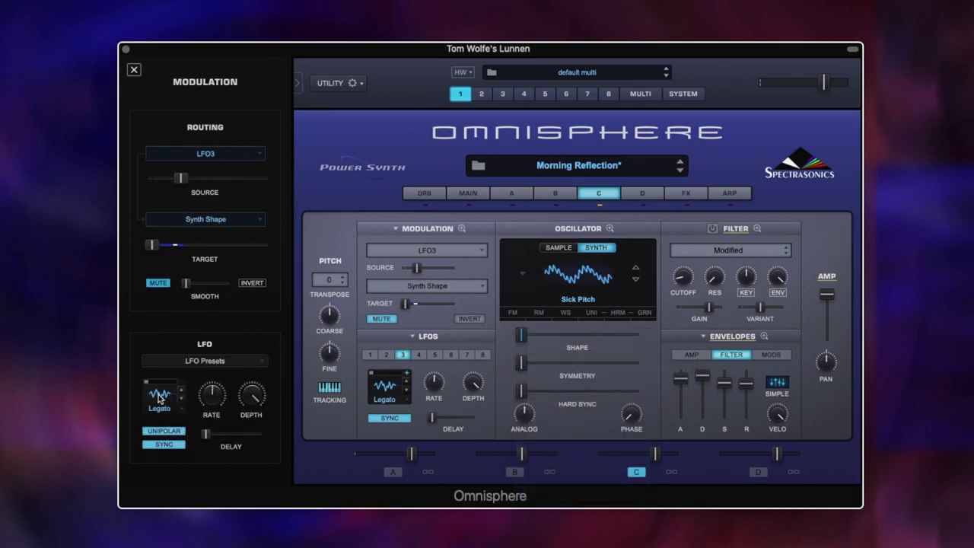
{"action": "left_click", "coordinate": [157, 284]}
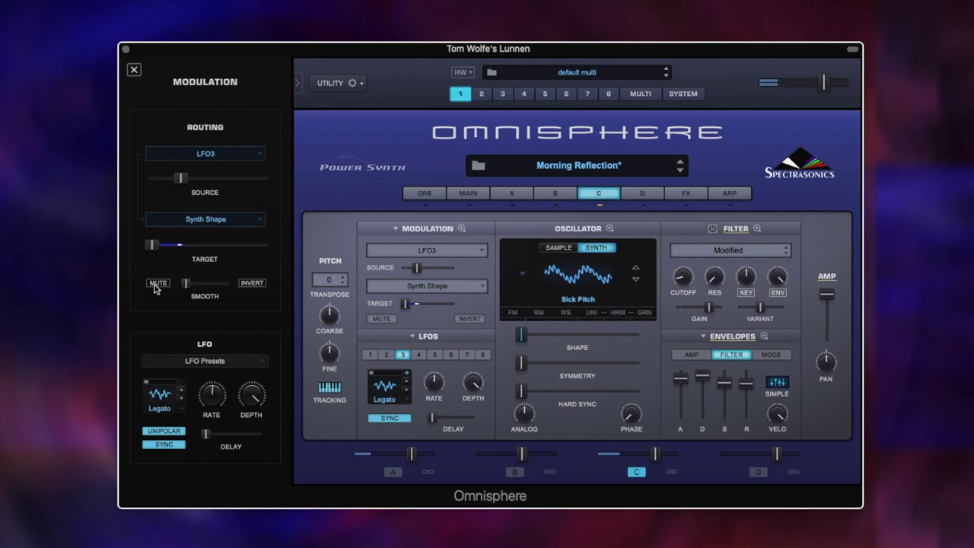
Show the LFO2 modulation assigned to layer C's oscillator shape, check its rate and unmute it.
{"action": "right_click", "coordinate": [521, 334]}
{"action": "mouse_move", "coordinate": [559, 371]}
{"action": "left_click", "coordinate": [673, 370]}
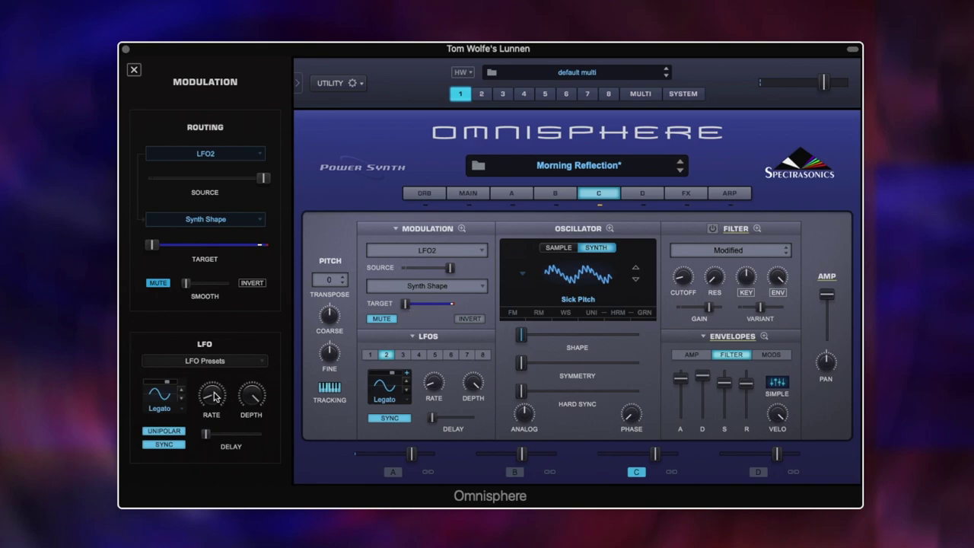
{"action": "mouse_move", "coordinate": [214, 395]}
{"action": "left_click", "coordinate": [156, 283]}
Check LFO2's Unipolar and Sync options on layer C, leaving both on.
{"action": "left_click", "coordinate": [169, 433]}
{"action": "left_click", "coordinate": [171, 448]}
{"action": "left_click", "coordinate": [175, 433]}
{"action": "left_click", "coordinate": [171, 445]}
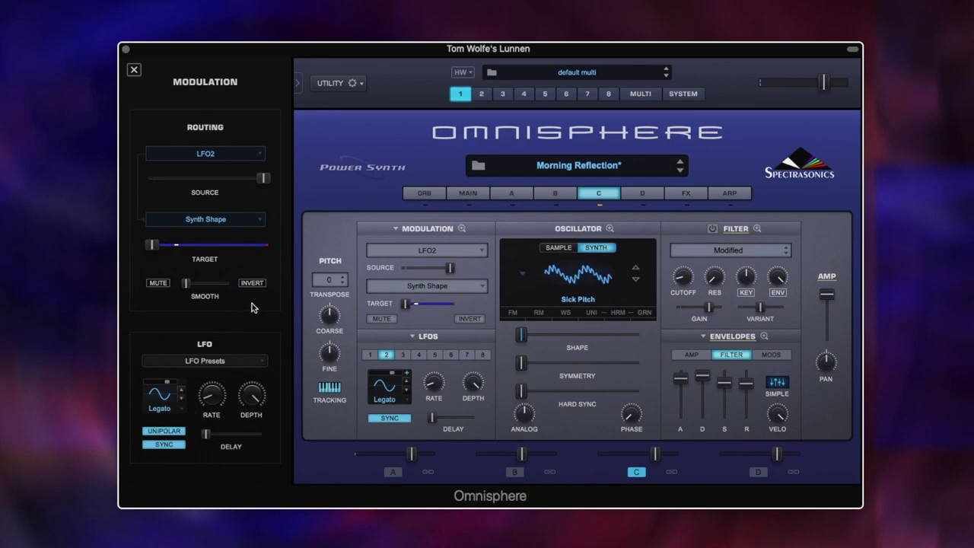
Compare layer C with LFO3's Synth Shape modulation muted and active in the mod matrix, leaving it unmuted.
{"action": "left_click", "coordinate": [461, 229]}
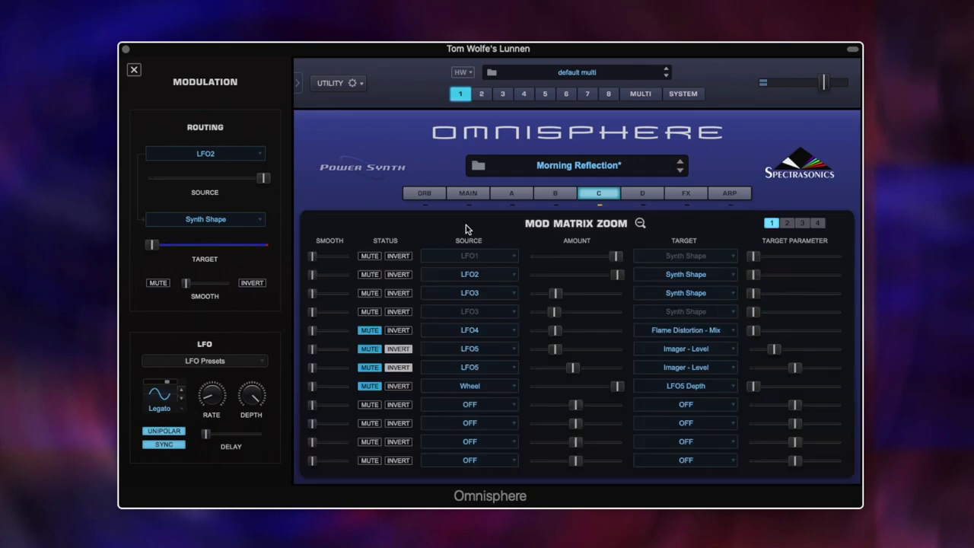
{"action": "left_click", "coordinate": [371, 294]}
{"action": "left_click", "coordinate": [639, 223]}
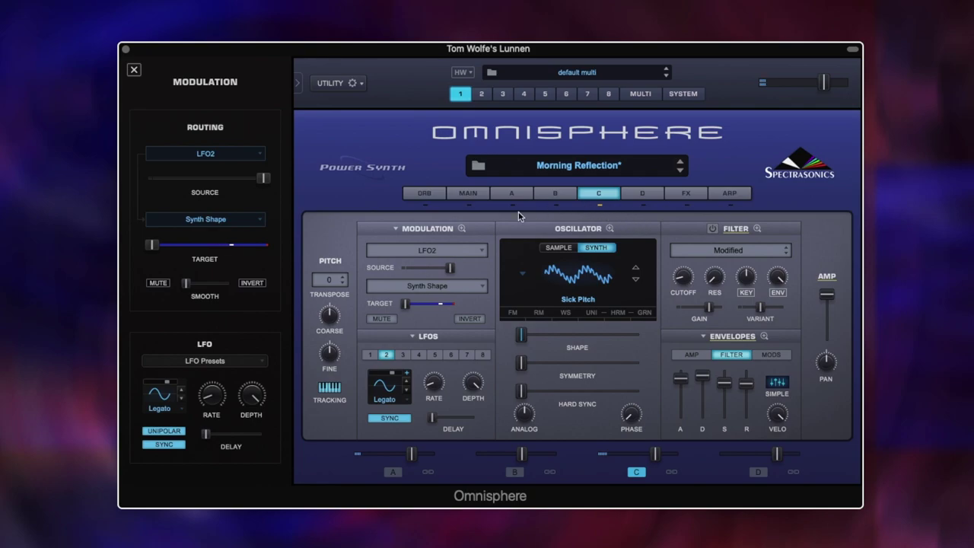
{"action": "left_click", "coordinate": [461, 229]}
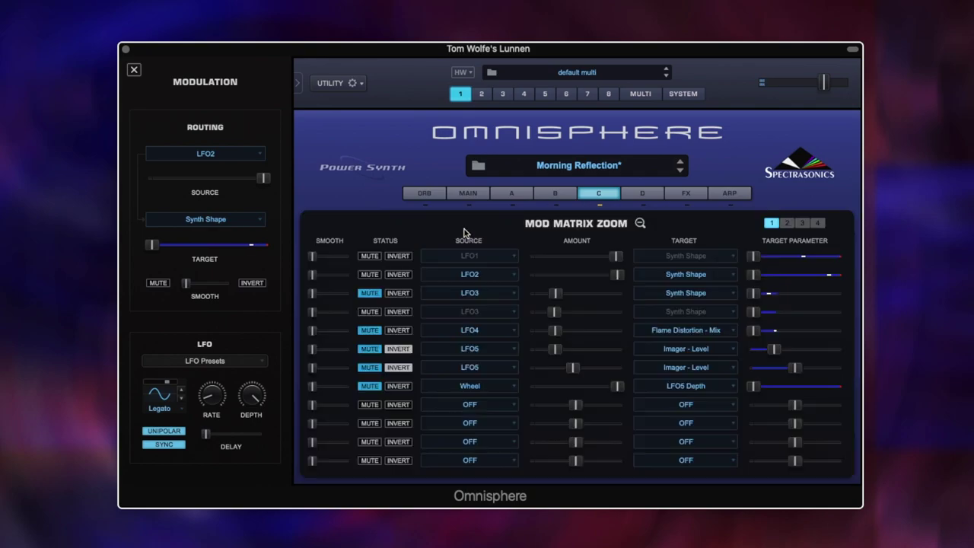
{"action": "left_click", "coordinate": [371, 293]}
{"action": "left_click", "coordinate": [640, 224]}
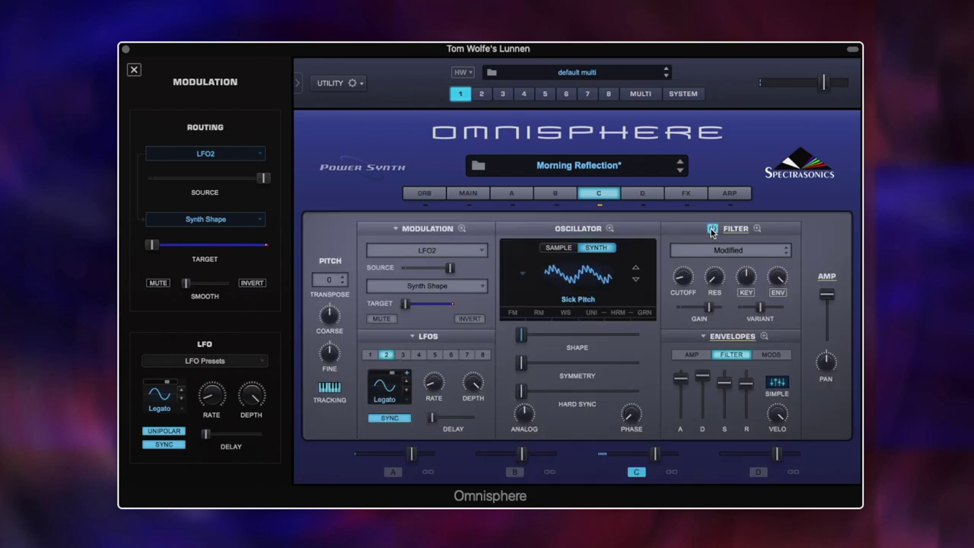
Turn layers B and A back on alongside layer C and review the three layers.
{"action": "left_click", "coordinate": [555, 202]}
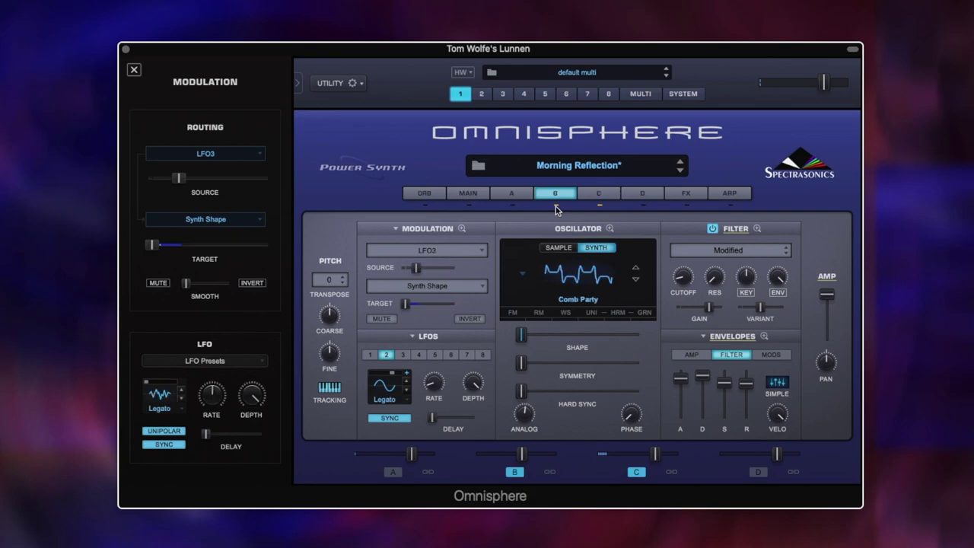
{"action": "left_click", "coordinate": [510, 195]}
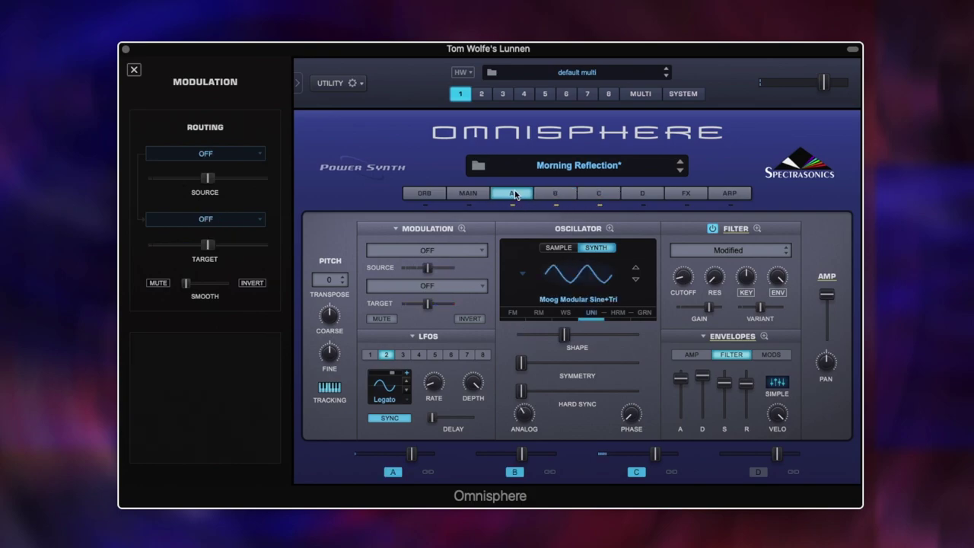
{"action": "left_click", "coordinate": [566, 197]}
{"action": "left_click", "coordinate": [598, 194]}
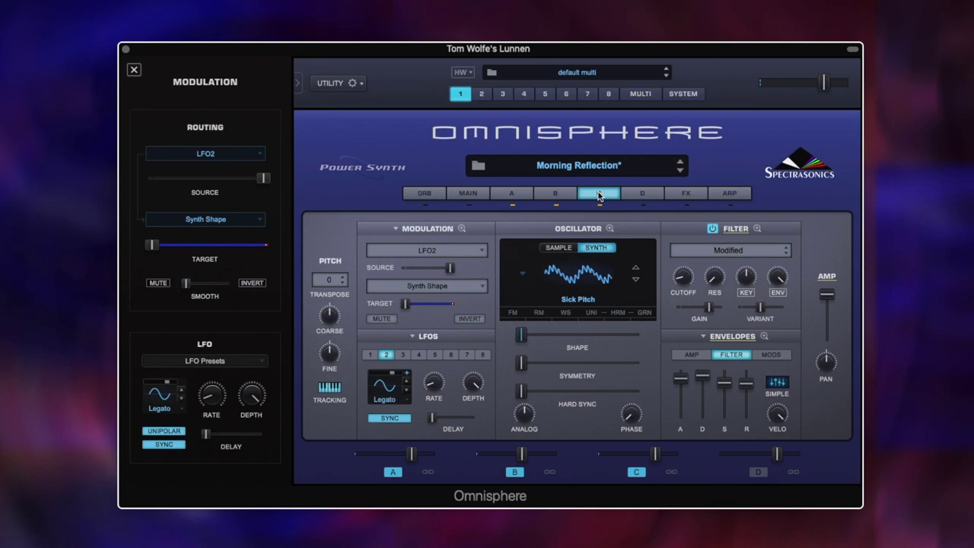
Turn on the Studio EQ2 in the layers' effects rack and check its Band 1 frequency and gain.
{"action": "left_click", "coordinate": [684, 193]}
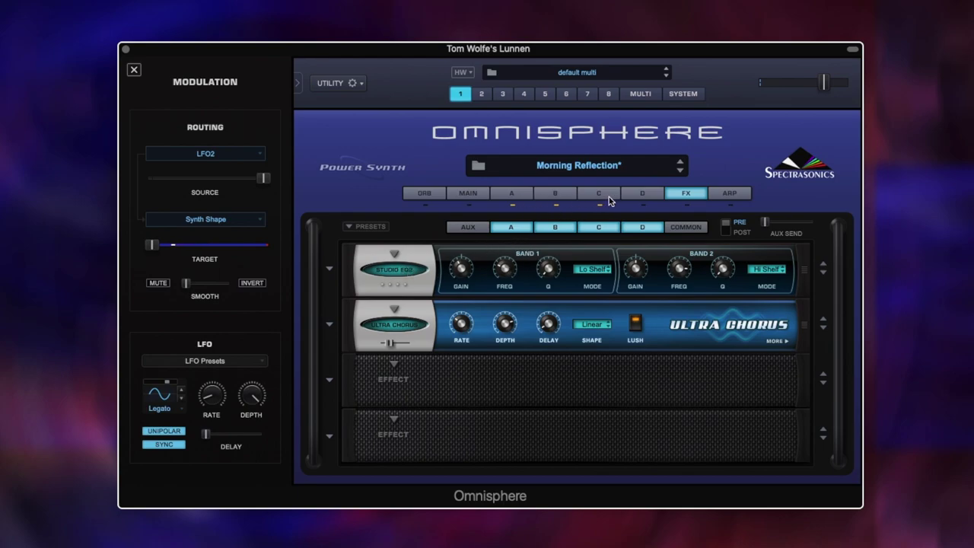
{"action": "left_click", "coordinate": [407, 273]}
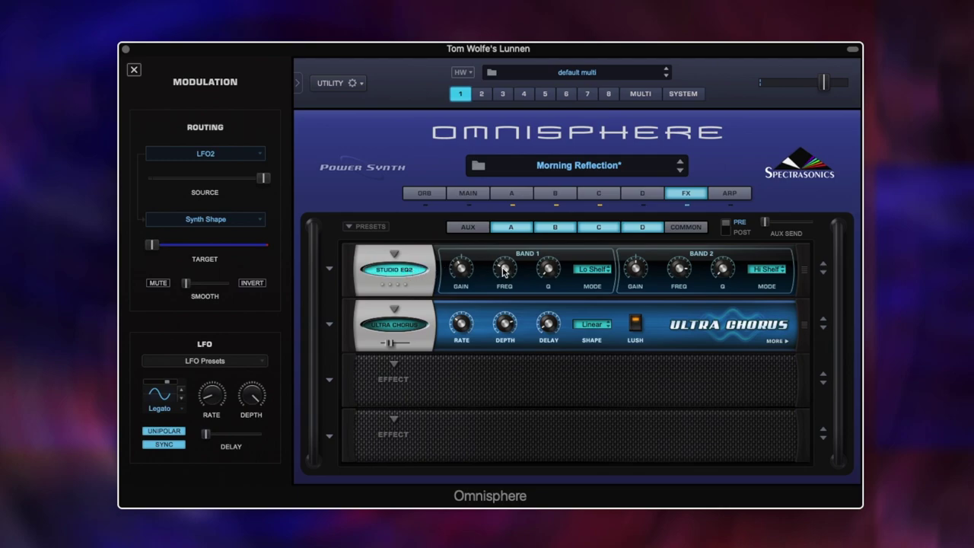
{"action": "mouse_move", "coordinate": [503, 270]}
{"action": "mouse_move", "coordinate": [461, 270]}
Turn on the Ultra Chorus effect and check its mix, rate, delay and shape settings, keeping the shape Linear.
{"action": "mouse_move", "coordinate": [389, 345]}
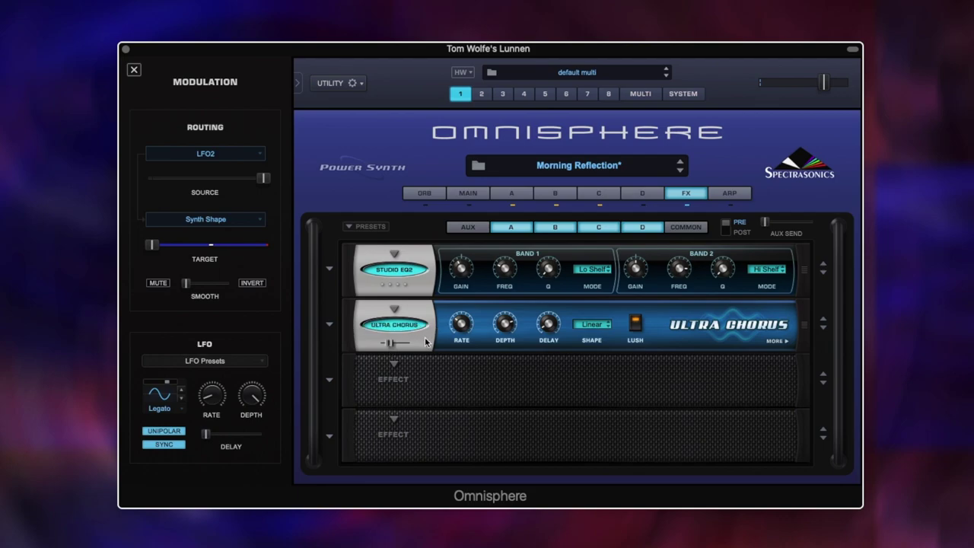
{"action": "mouse_move", "coordinate": [463, 328]}
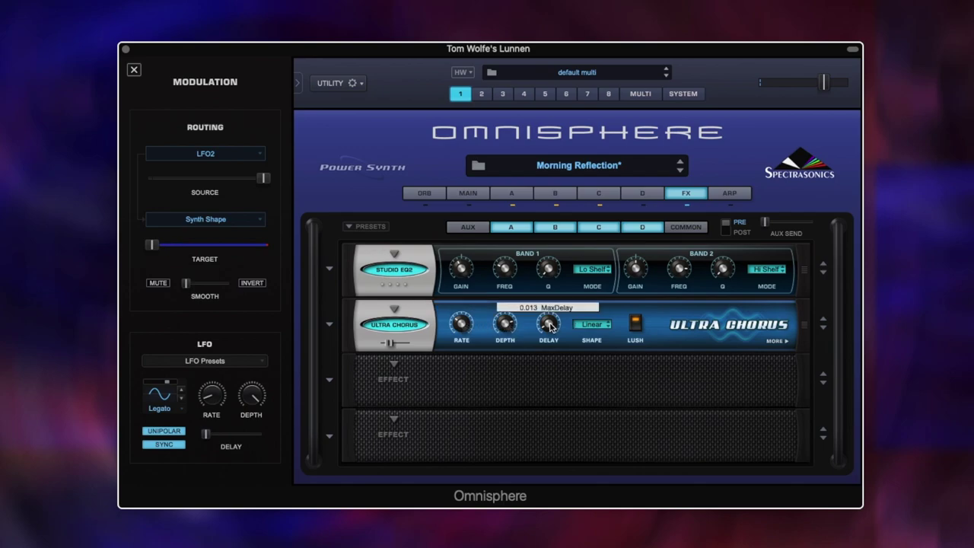
{"action": "left_click", "coordinate": [596, 327]}
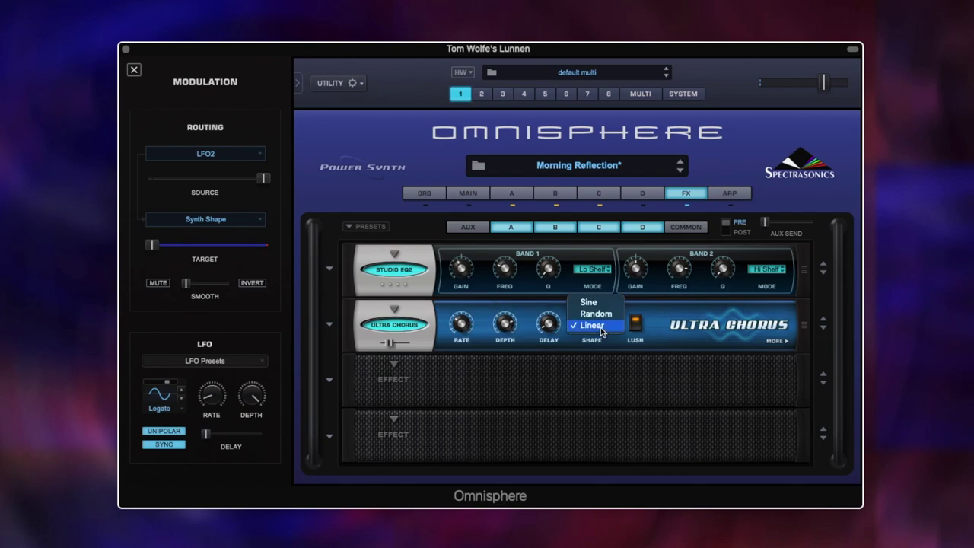
{"action": "left_click", "coordinate": [596, 326]}
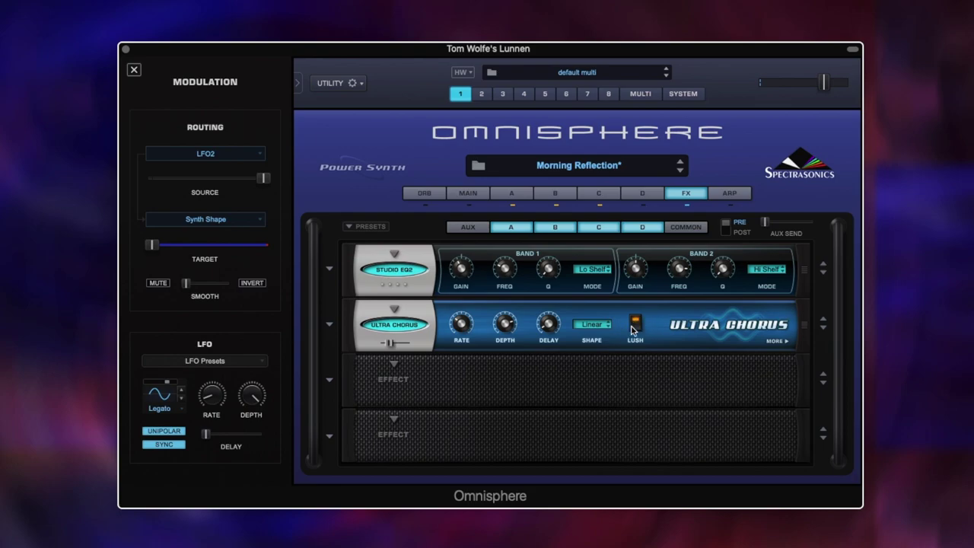
Check the Ultra Chorus mix and compare the sound with the effect bypassed and active, leaving it on.
{"action": "left_click_drag", "start_coordinate": [385, 346], "coordinate": [391, 345]}
{"action": "left_click", "coordinate": [398, 326]}
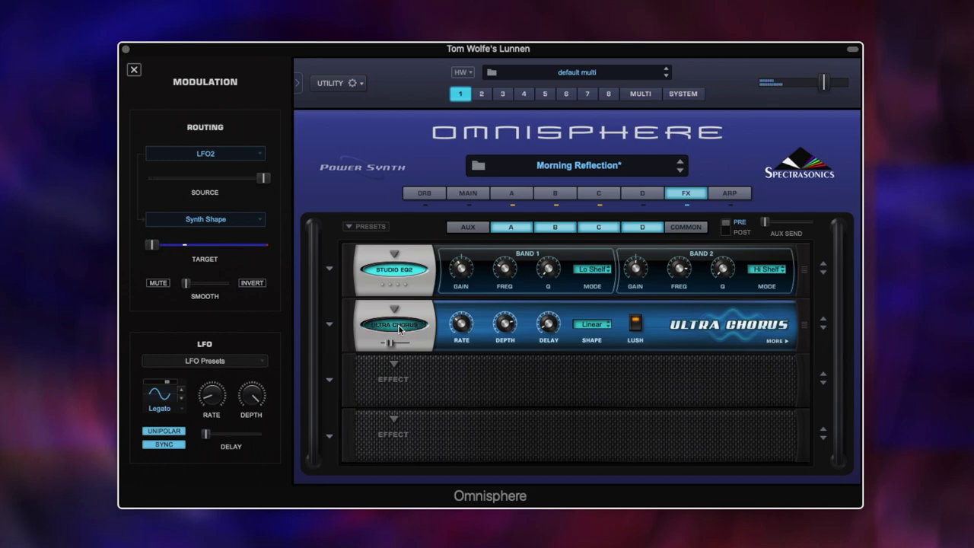
{"action": "left_click", "coordinate": [398, 326]}
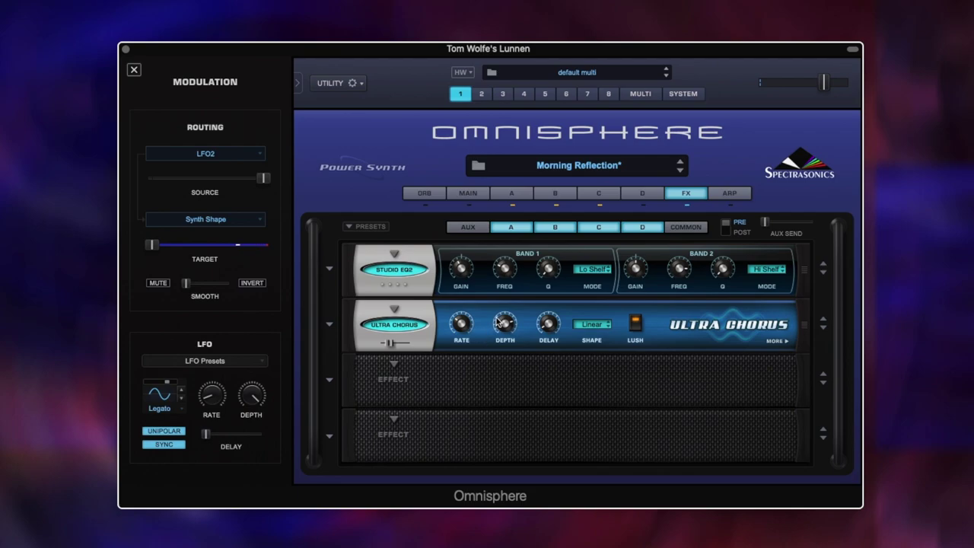
Turn on the Flame distortion in the common effects rack, show its mix's LFO4 modulation and check the LFO rate.
{"action": "left_click", "coordinate": [684, 228]}
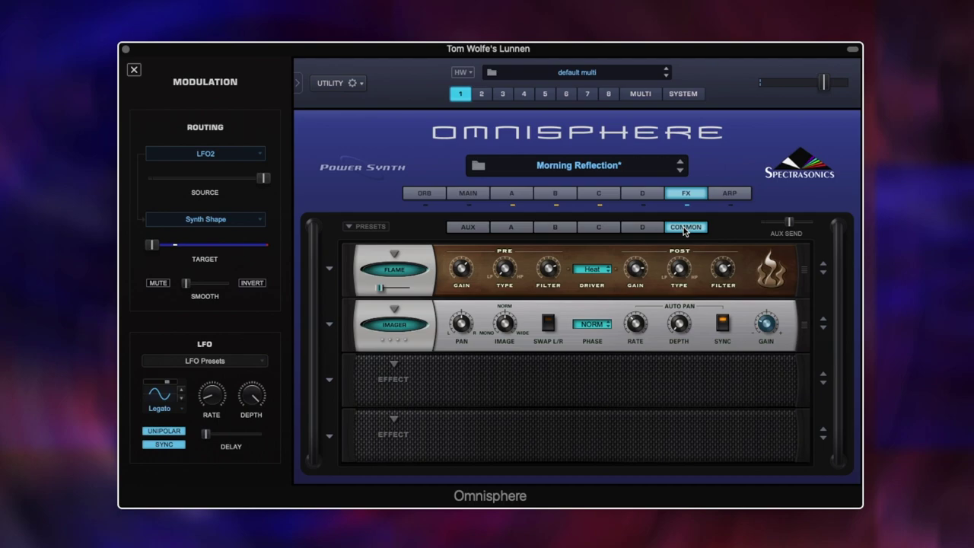
{"action": "left_click", "coordinate": [409, 272]}
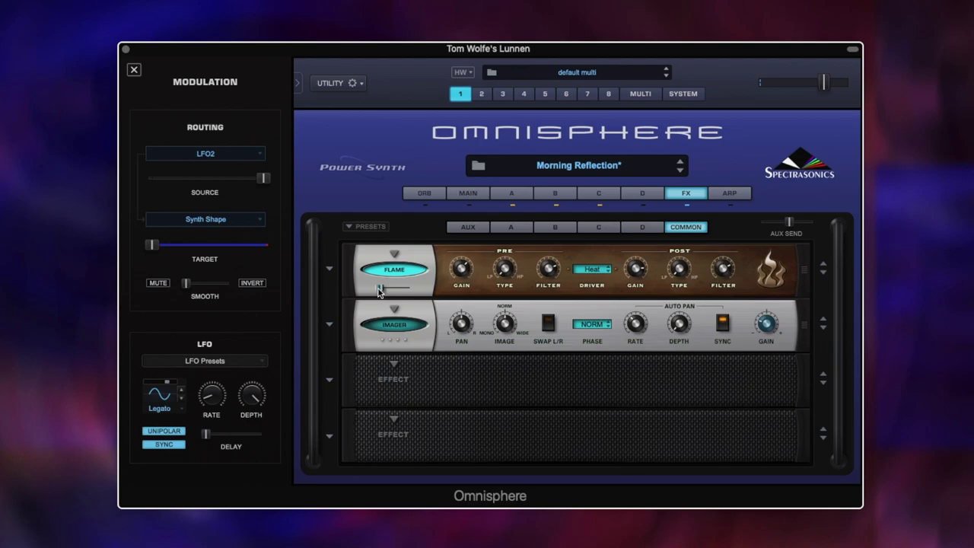
{"action": "mouse_move", "coordinate": [379, 291]}
{"action": "right_click", "coordinate": [381, 289]}
{"action": "mouse_move", "coordinate": [437, 324]}
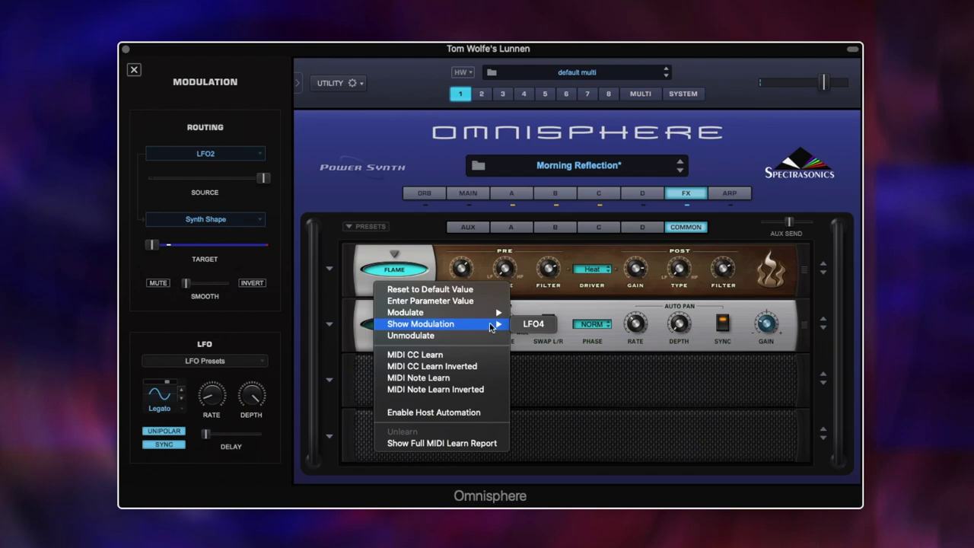
{"action": "left_click", "coordinate": [539, 325]}
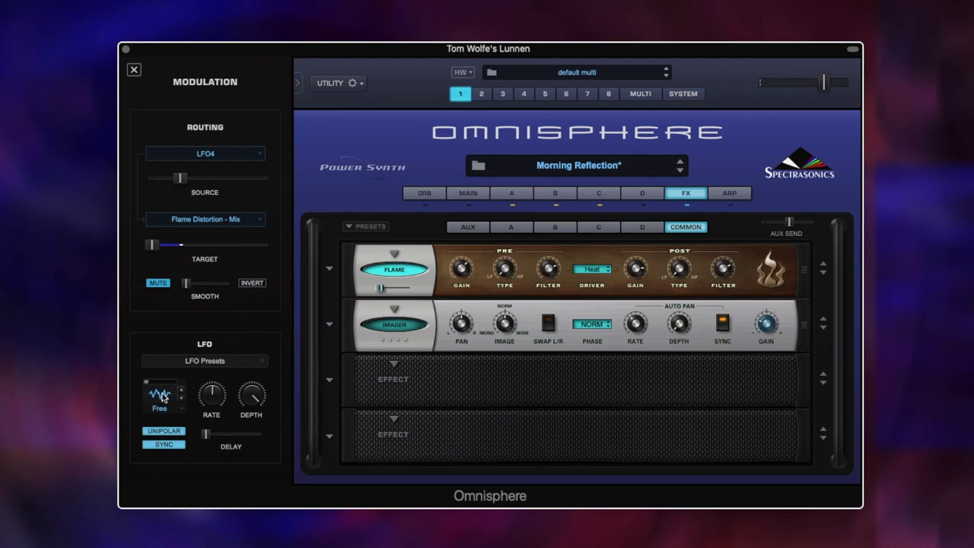
{"action": "mouse_move", "coordinate": [207, 401]}
Compare the LFO3 and LFO4 settings on layer A, ending on LFO4.
{"action": "left_click", "coordinate": [524, 193]}
{"action": "left_click", "coordinate": [403, 354]}
{"action": "left_click", "coordinate": [418, 355]}
{"action": "left_click", "coordinate": [401, 357]}
{"action": "left_click", "coordinate": [417, 355]}
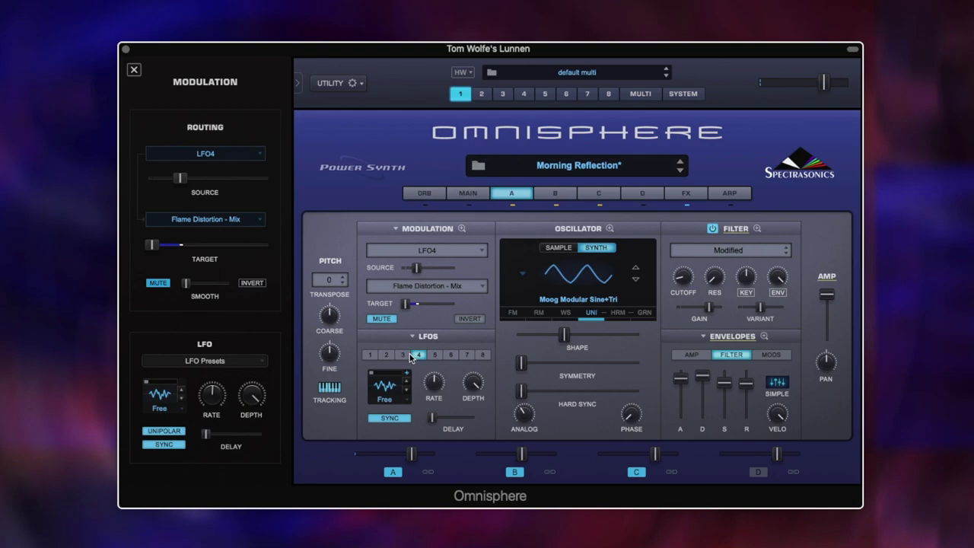
Return to the common effects rack and unmute the LFO4 modulation of the Flame distortion mix.
{"action": "left_click", "coordinate": [689, 195]}
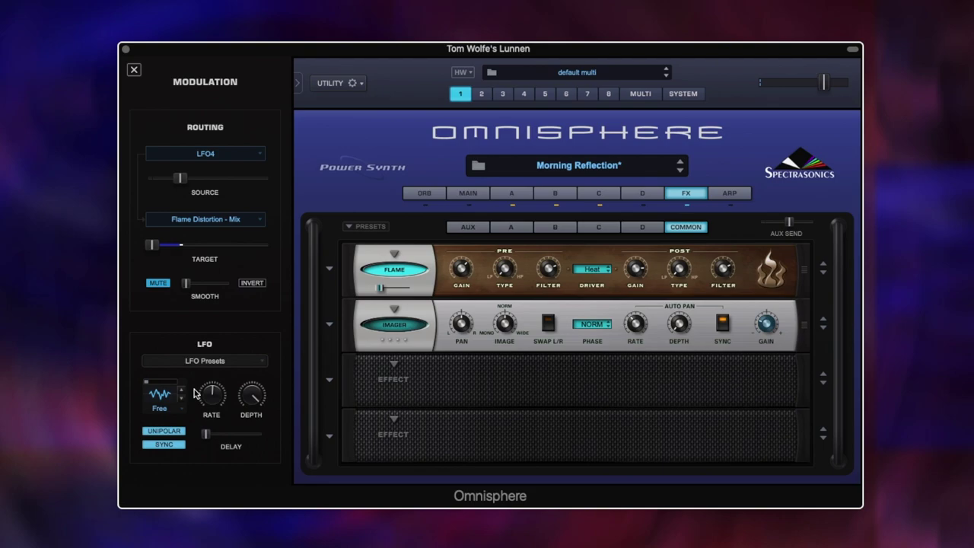
{"action": "left_click", "coordinate": [163, 283]}
{"action": "left_click_drag", "start_coordinate": [175, 244], "coordinate": [179, 244]}
Check the common rack's aux send, then raise the aux rack's return level to maximum.
{"action": "mouse_move", "coordinate": [791, 222]}
{"action": "left_click", "coordinate": [468, 227]}
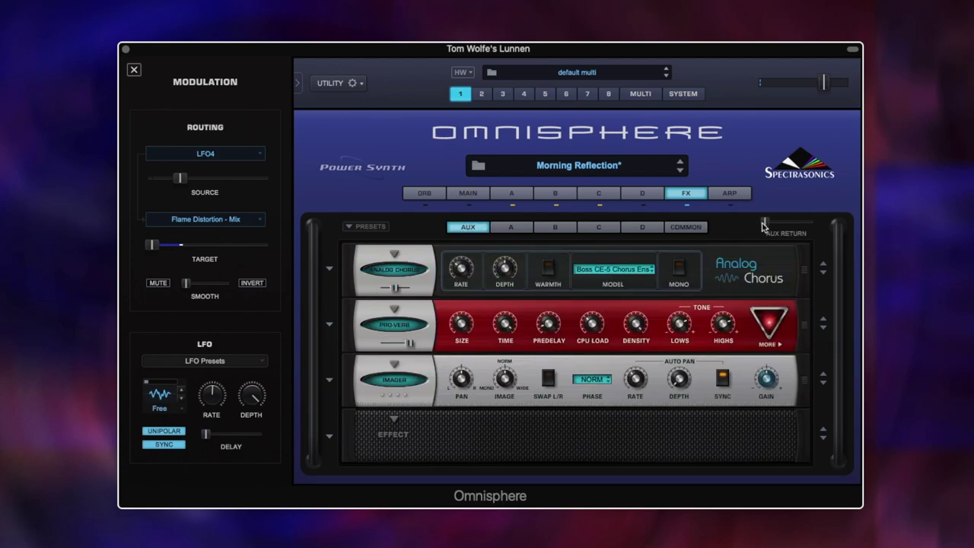
{"action": "left_click_drag", "start_coordinate": [764, 226], "coordinate": [943, 213]}
Turn on the Analog Chorus in the aux rack and review its models, keeping Boss CE-5 Chorus Ens.
{"action": "right_click", "coordinate": [395, 287]}
{"action": "left_click", "coordinate": [375, 285]}
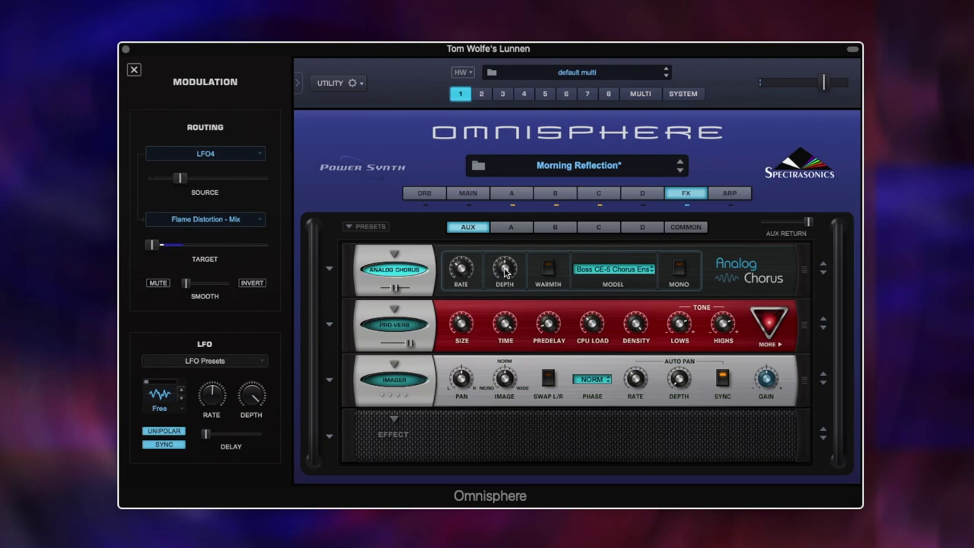
{"action": "left_click", "coordinate": [622, 270]}
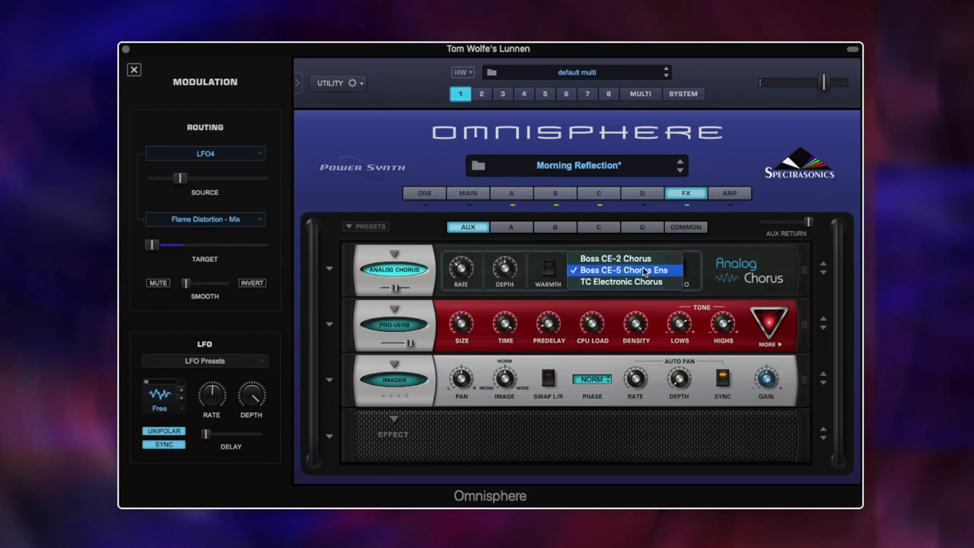
{"action": "left_click", "coordinate": [742, 265]}
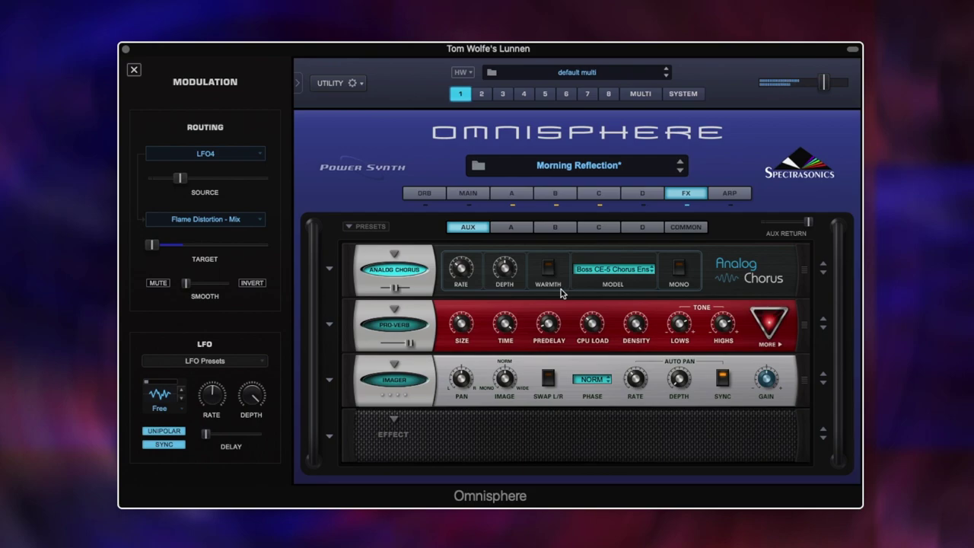
Turn on the Pro-Verb in the aux rack and check its size, time, reverb shaping and diffusion settings.
{"action": "left_click", "coordinate": [410, 327]}
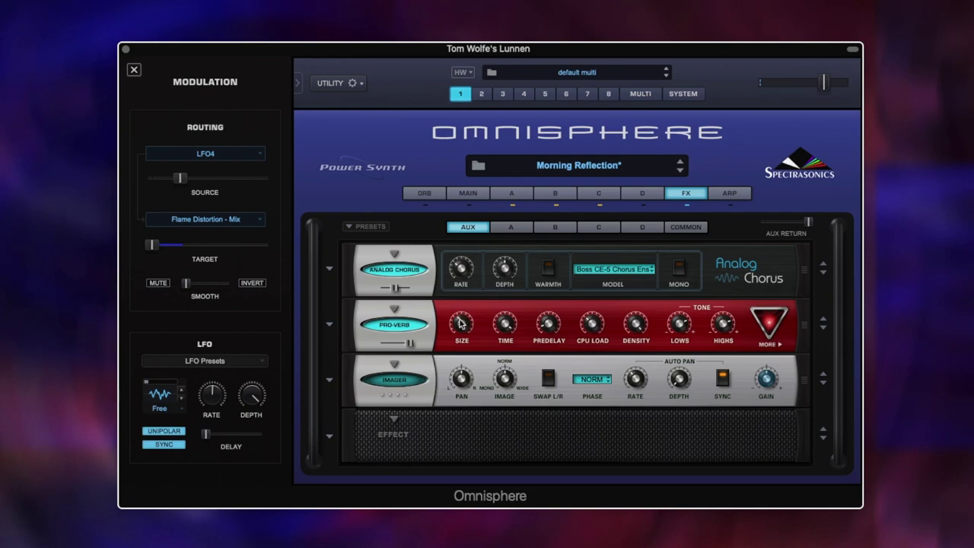
{"action": "mouse_move", "coordinate": [460, 324]}
{"action": "mouse_move", "coordinate": [505, 327]}
{"action": "left_click", "coordinate": [767, 341]}
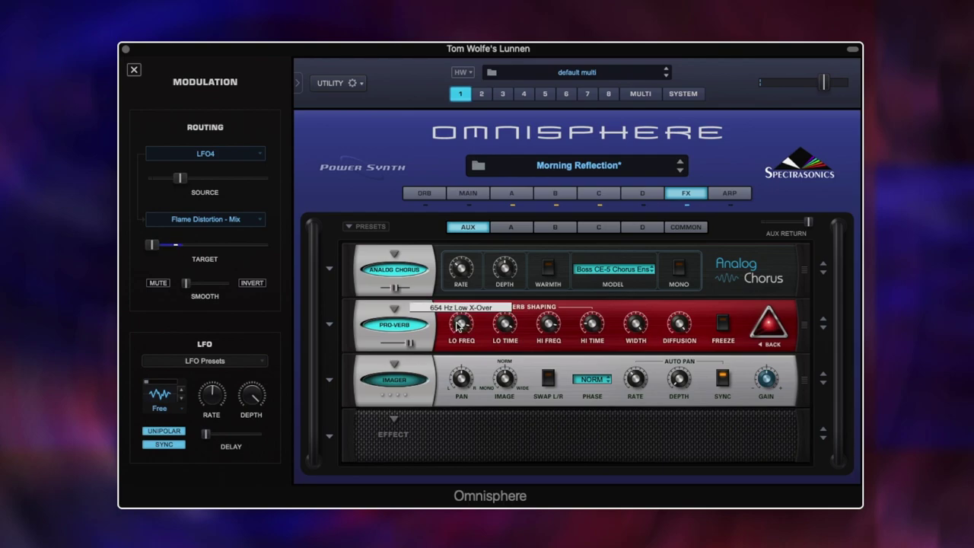
{"action": "mouse_move", "coordinate": [683, 324]}
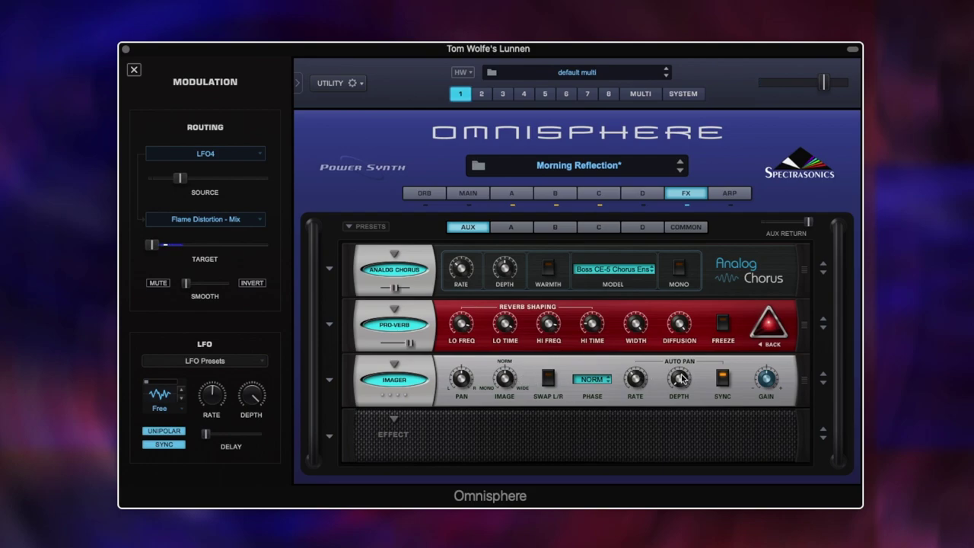
Show the LFO5 modulation of the aux rack Imager's gain, check the LFO rate and unmute the modulation.
{"action": "right_click", "coordinate": [766, 382]}
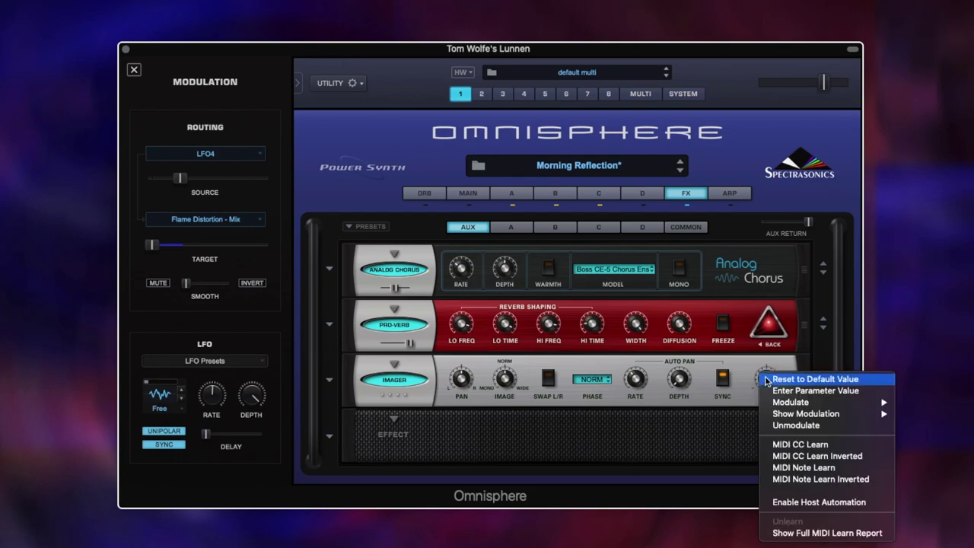
{"action": "mouse_move", "coordinate": [789, 403]}
{"action": "mouse_move", "coordinate": [850, 415]}
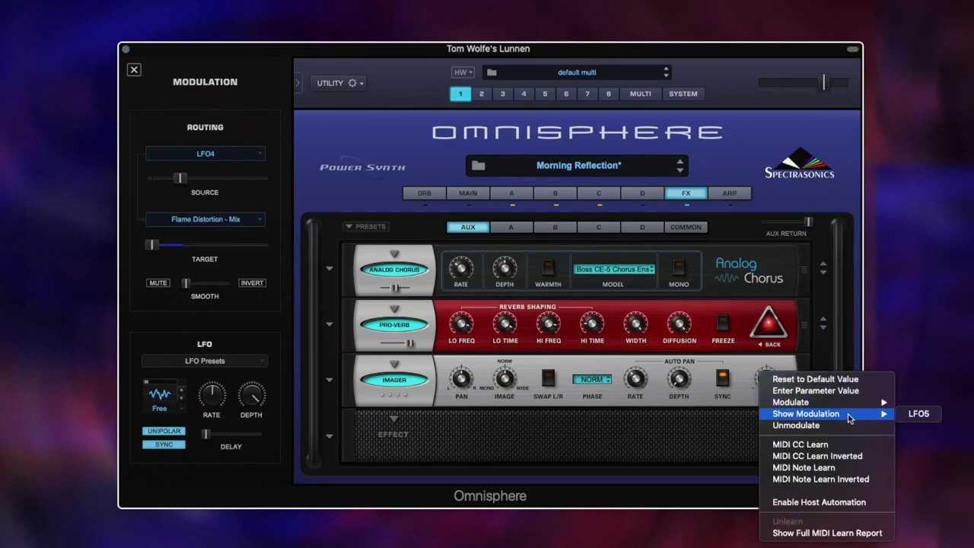
{"action": "left_click", "coordinate": [918, 414]}
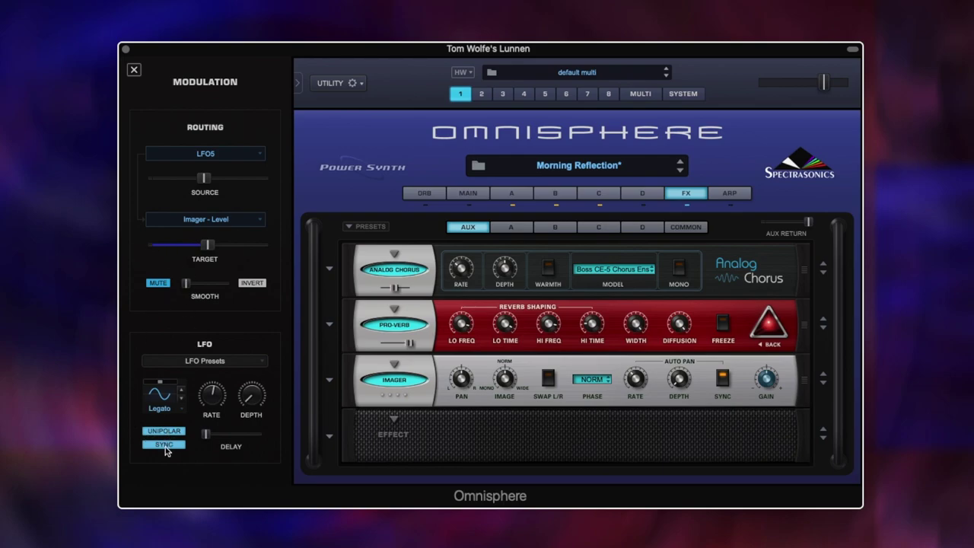
{"action": "mouse_move", "coordinate": [211, 396]}
{"action": "left_click", "coordinate": [166, 282]}
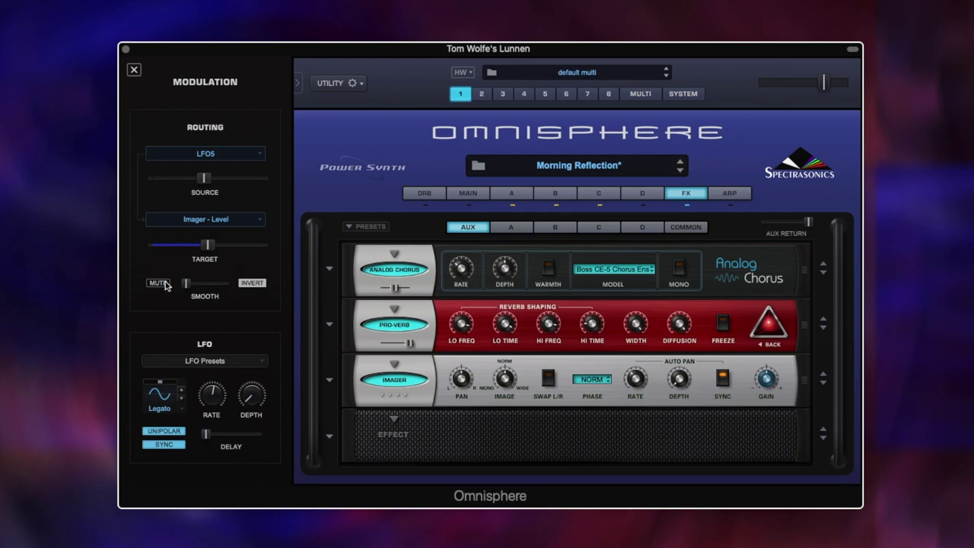
Show the LFO5 modulation of the Imager's gain in the common effects rack and unmute it.
{"action": "left_click", "coordinate": [685, 226]}
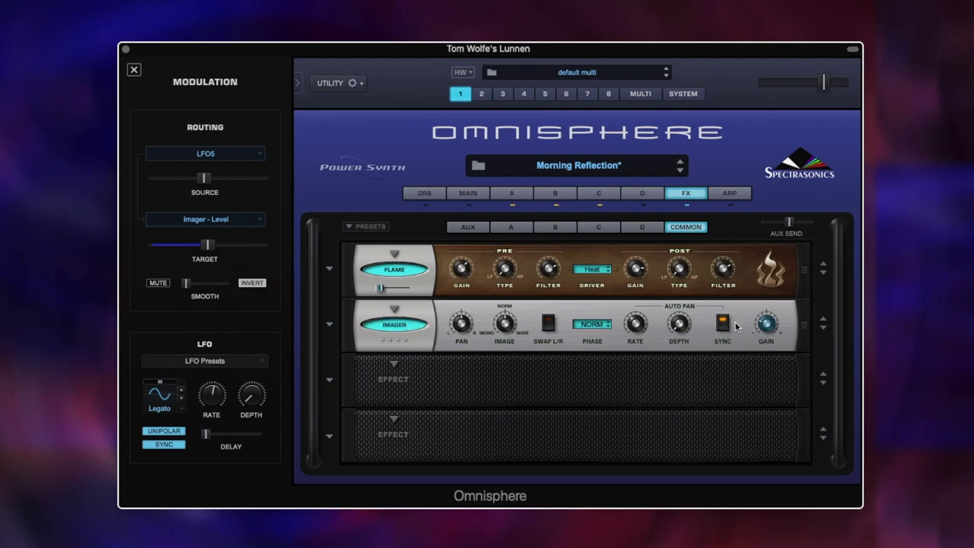
{"action": "right_click", "coordinate": [766, 326]}
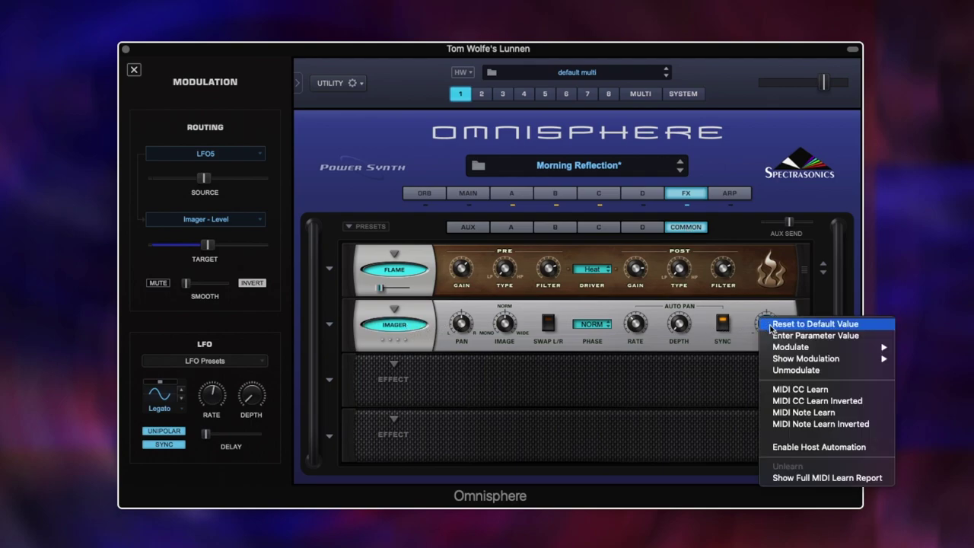
{"action": "mouse_move", "coordinate": [821, 358]}
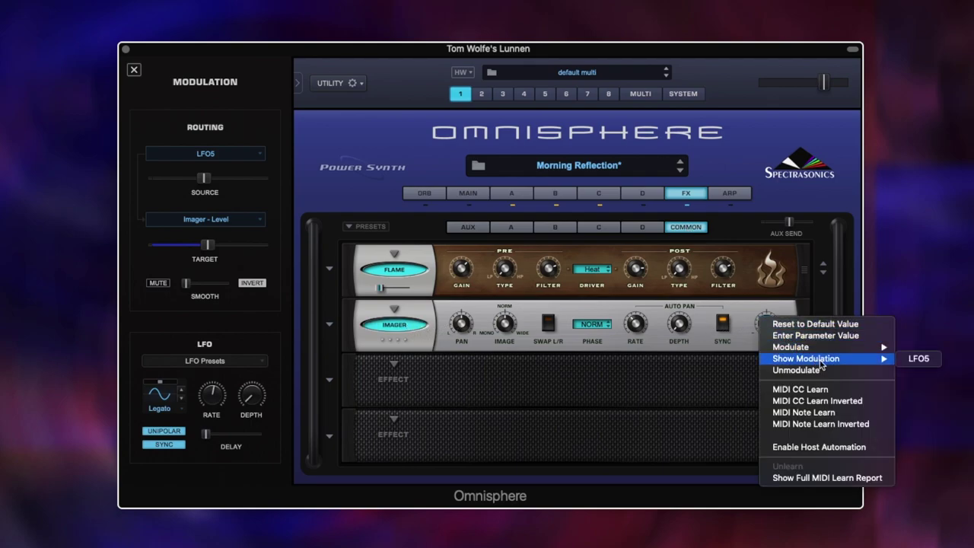
{"action": "left_click", "coordinate": [916, 359]}
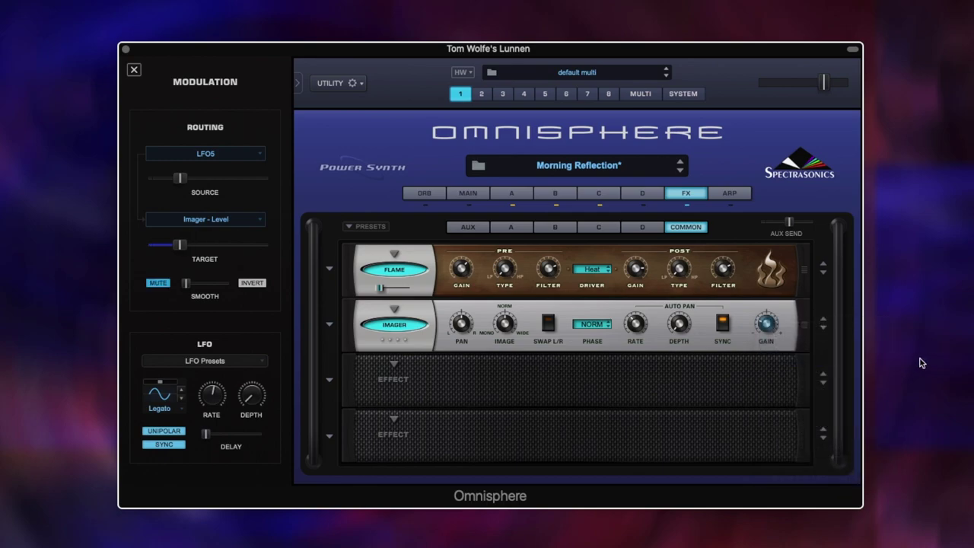
{"action": "left_click", "coordinate": [161, 284]}
Show the Wheel modulation of LFO5's depth and unmute it.
{"action": "right_click", "coordinate": [245, 395]}
{"action": "mouse_move", "coordinate": [313, 435]}
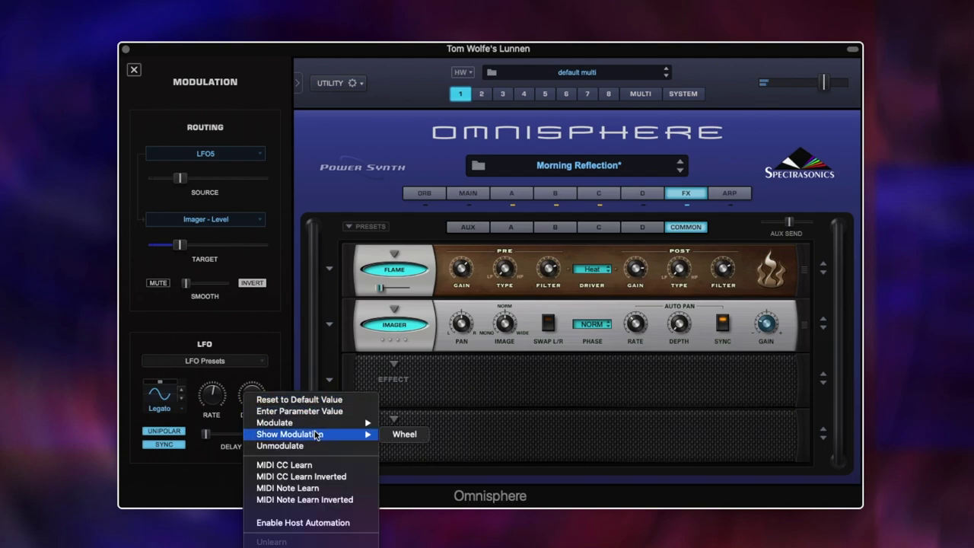
{"action": "left_click", "coordinate": [413, 434]}
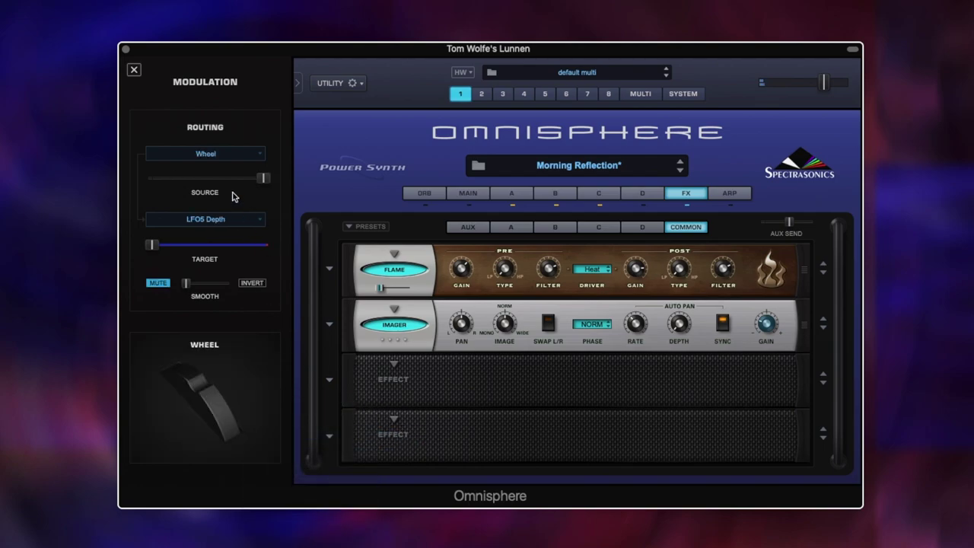
{"action": "left_click", "coordinate": [160, 283]}
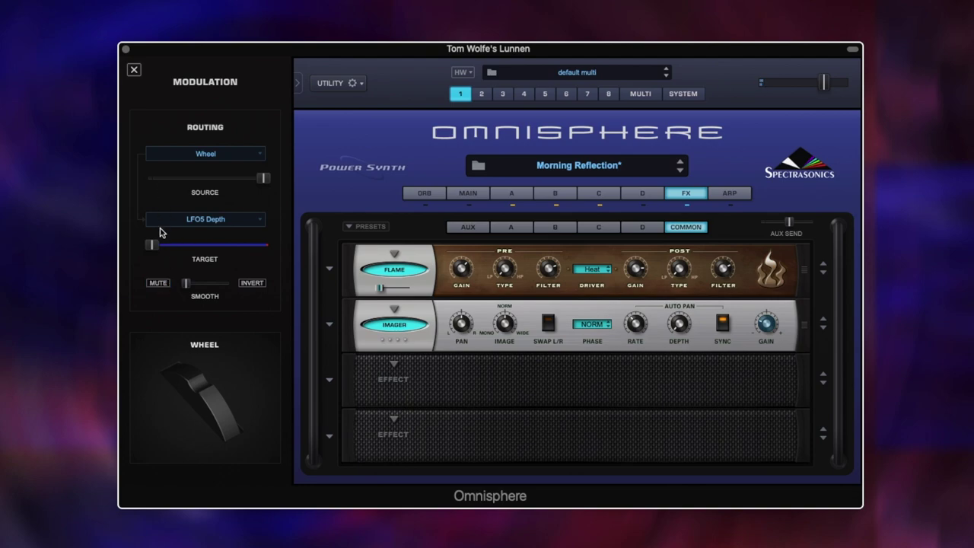